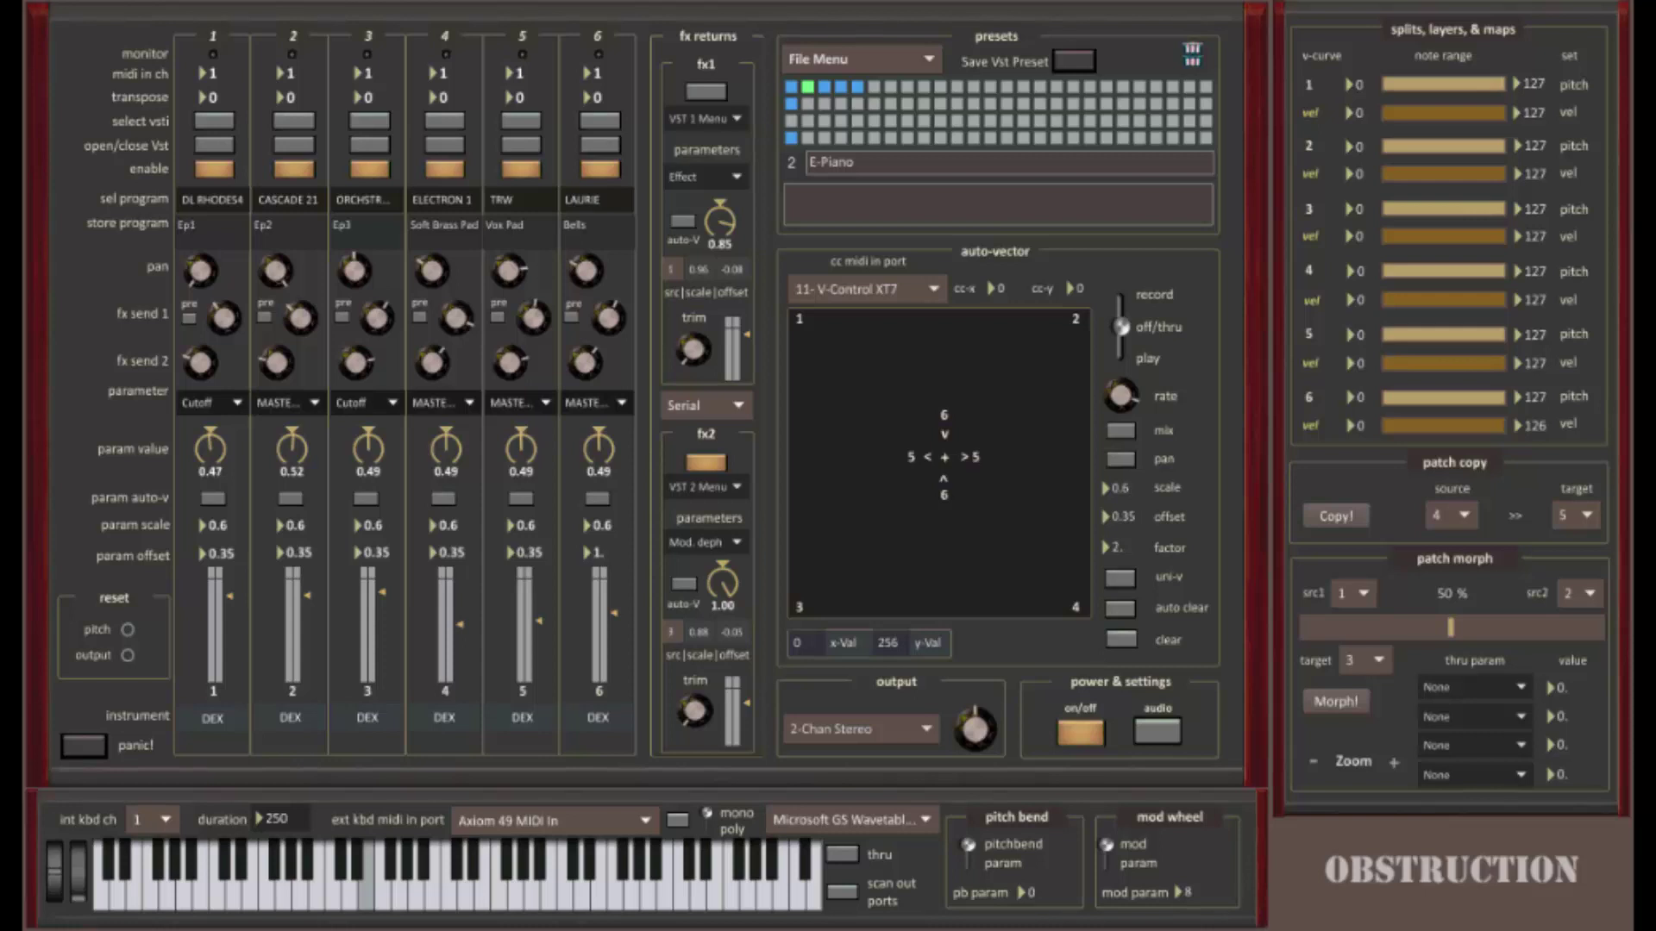
Step: Open the audio settings, review the driver, sampling rate and signal vector size options, and close the window
click(1075, 735)
click(1158, 730)
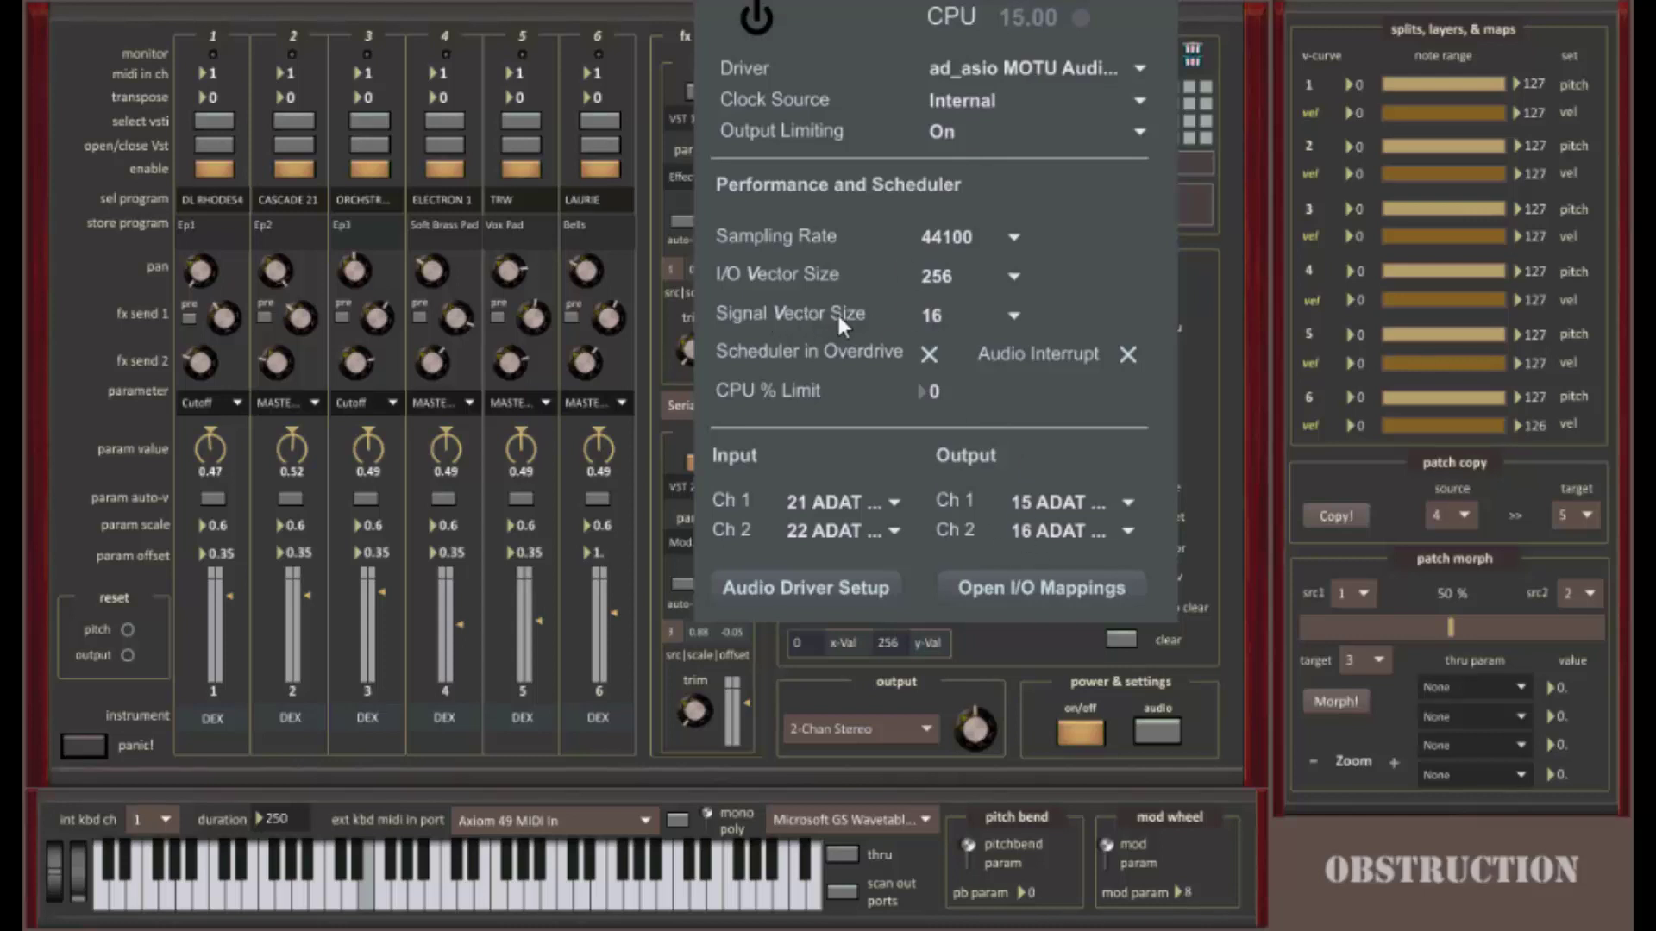
click(937, 315)
click(953, 477)
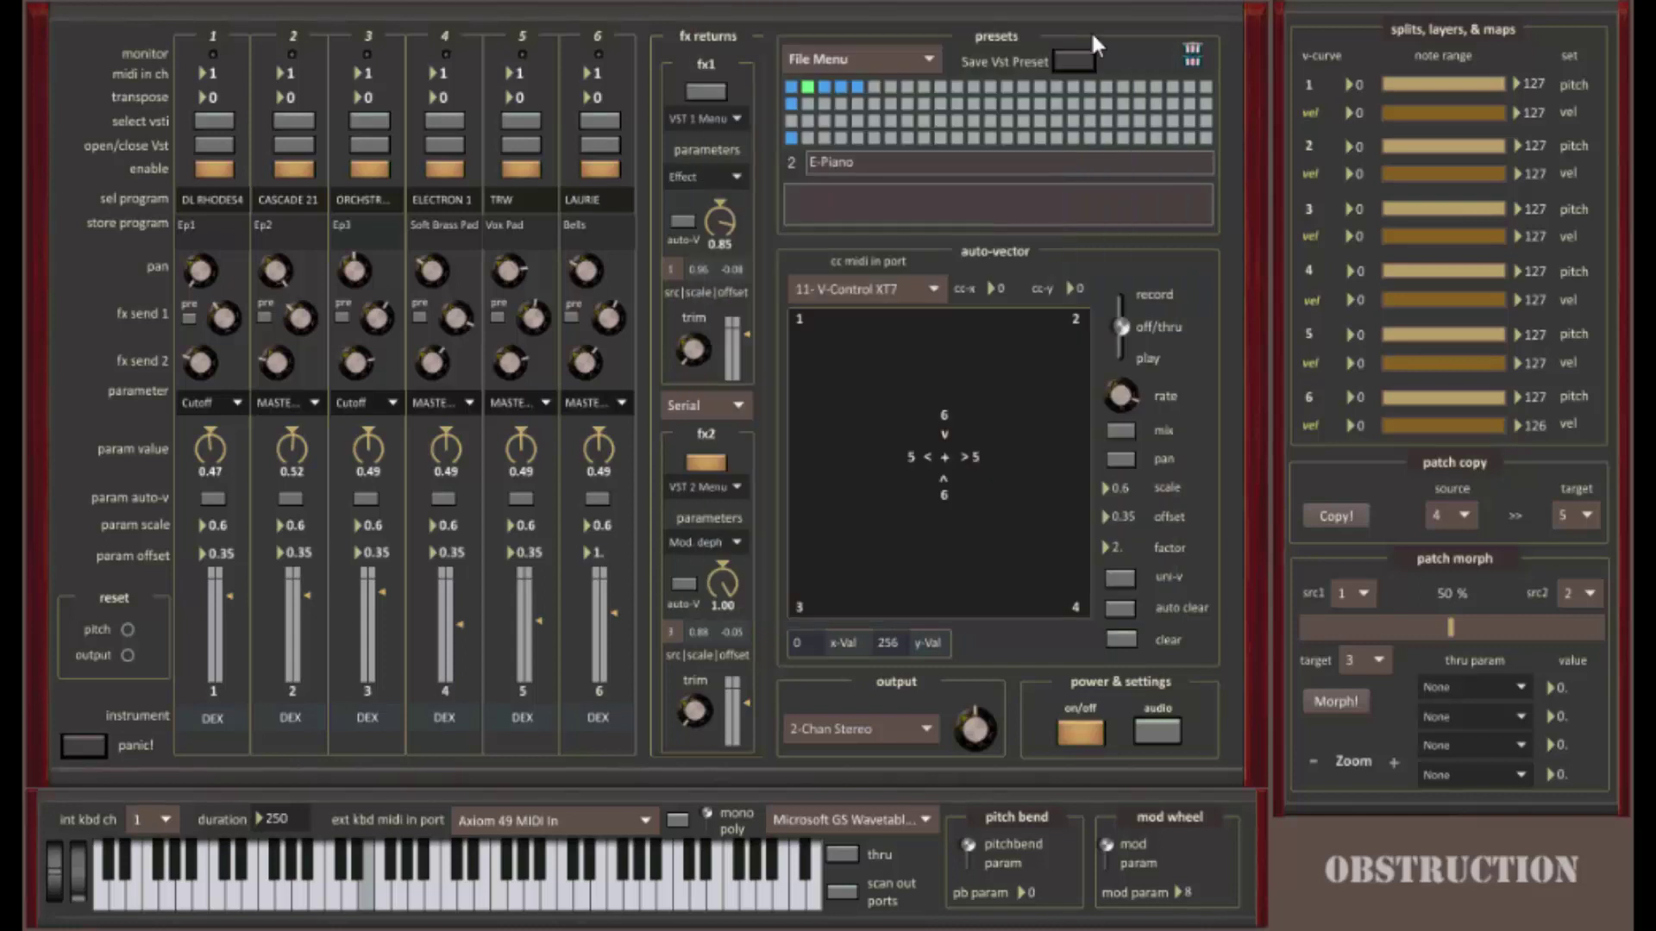
Step: Choose Axiom 49 MIDI In as the external keyboard's MIDI input port
click(532, 823)
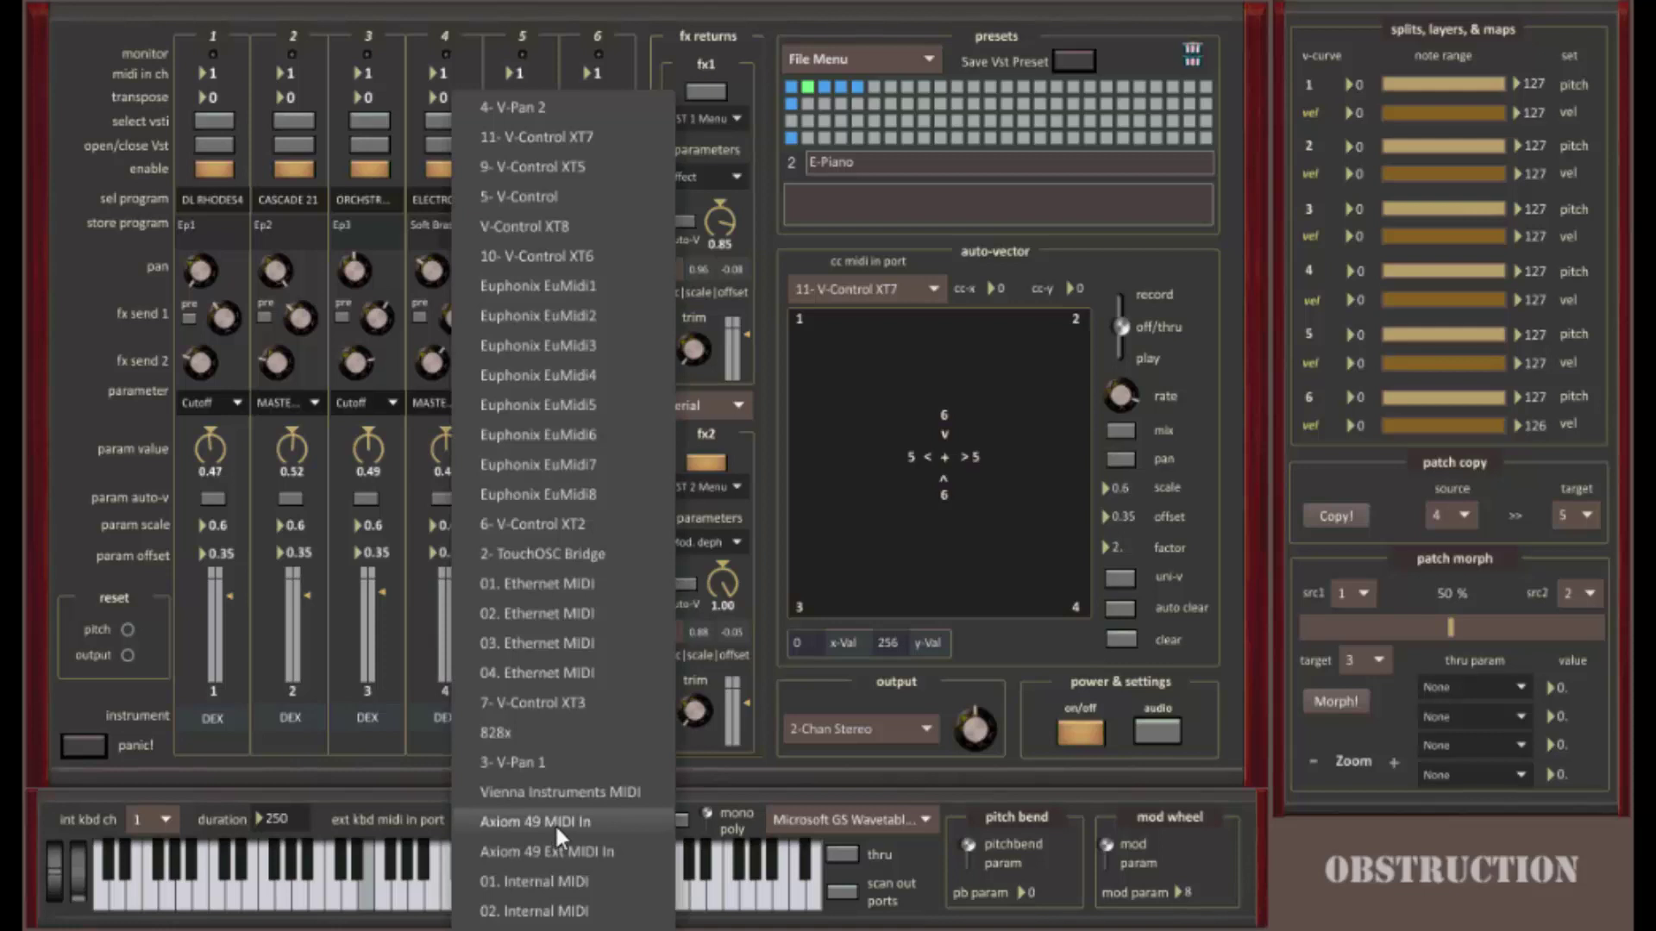
click(555, 822)
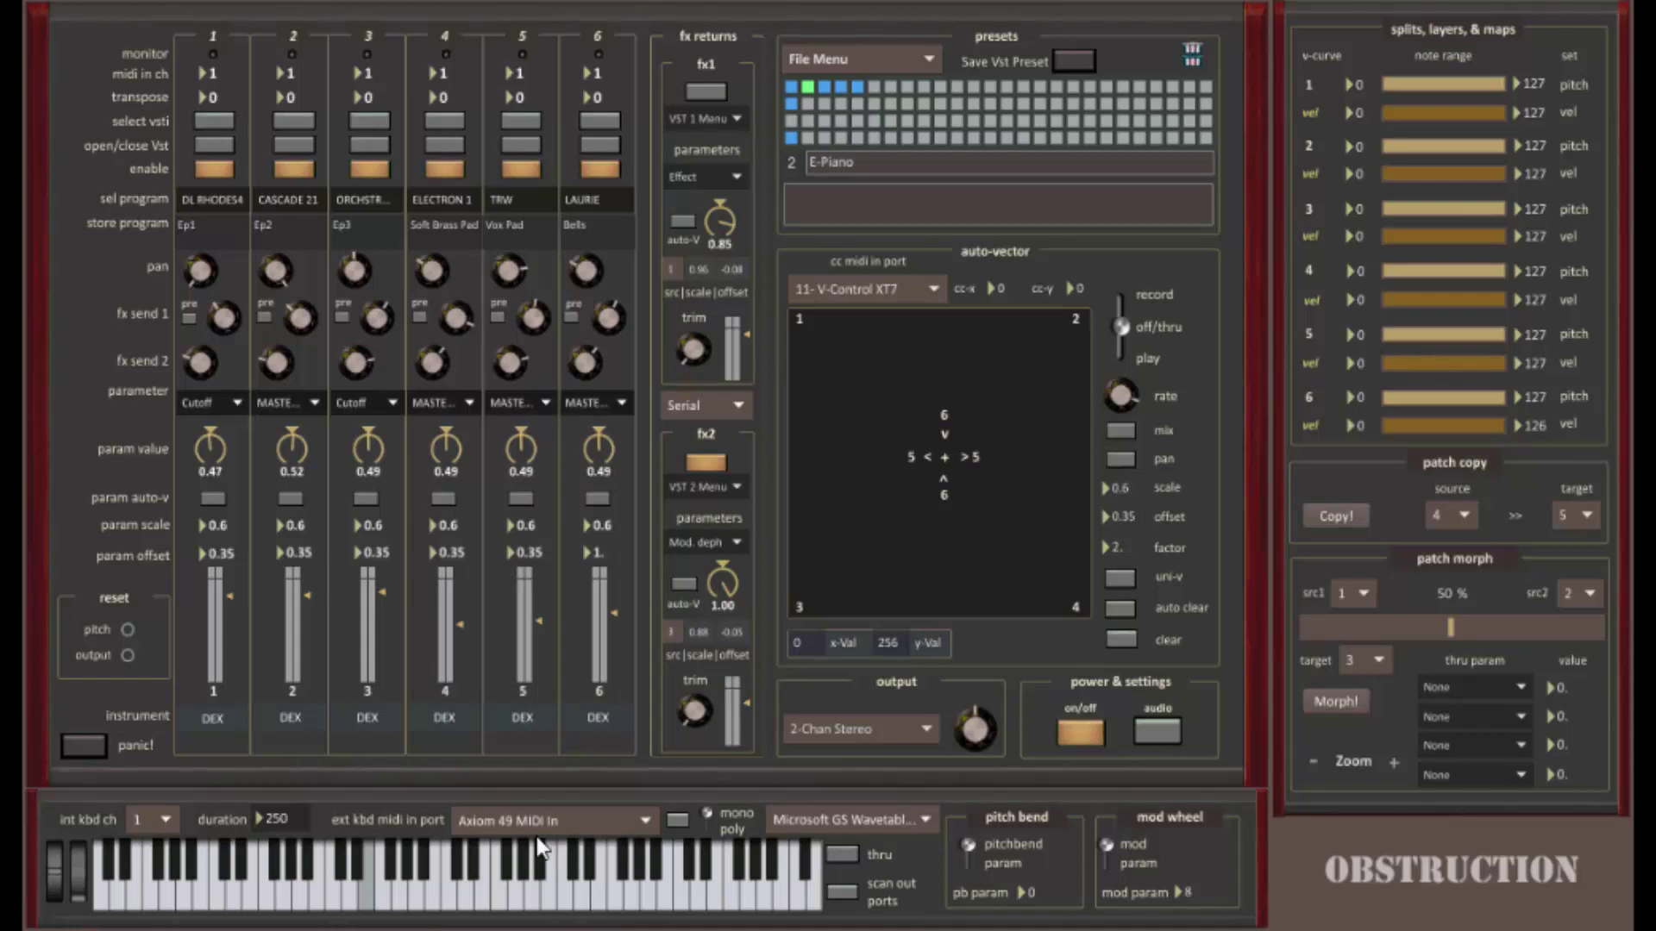
Step: Look through instrument 1's available VST plug-in files, its Dexed editor and its program list
click(214, 120)
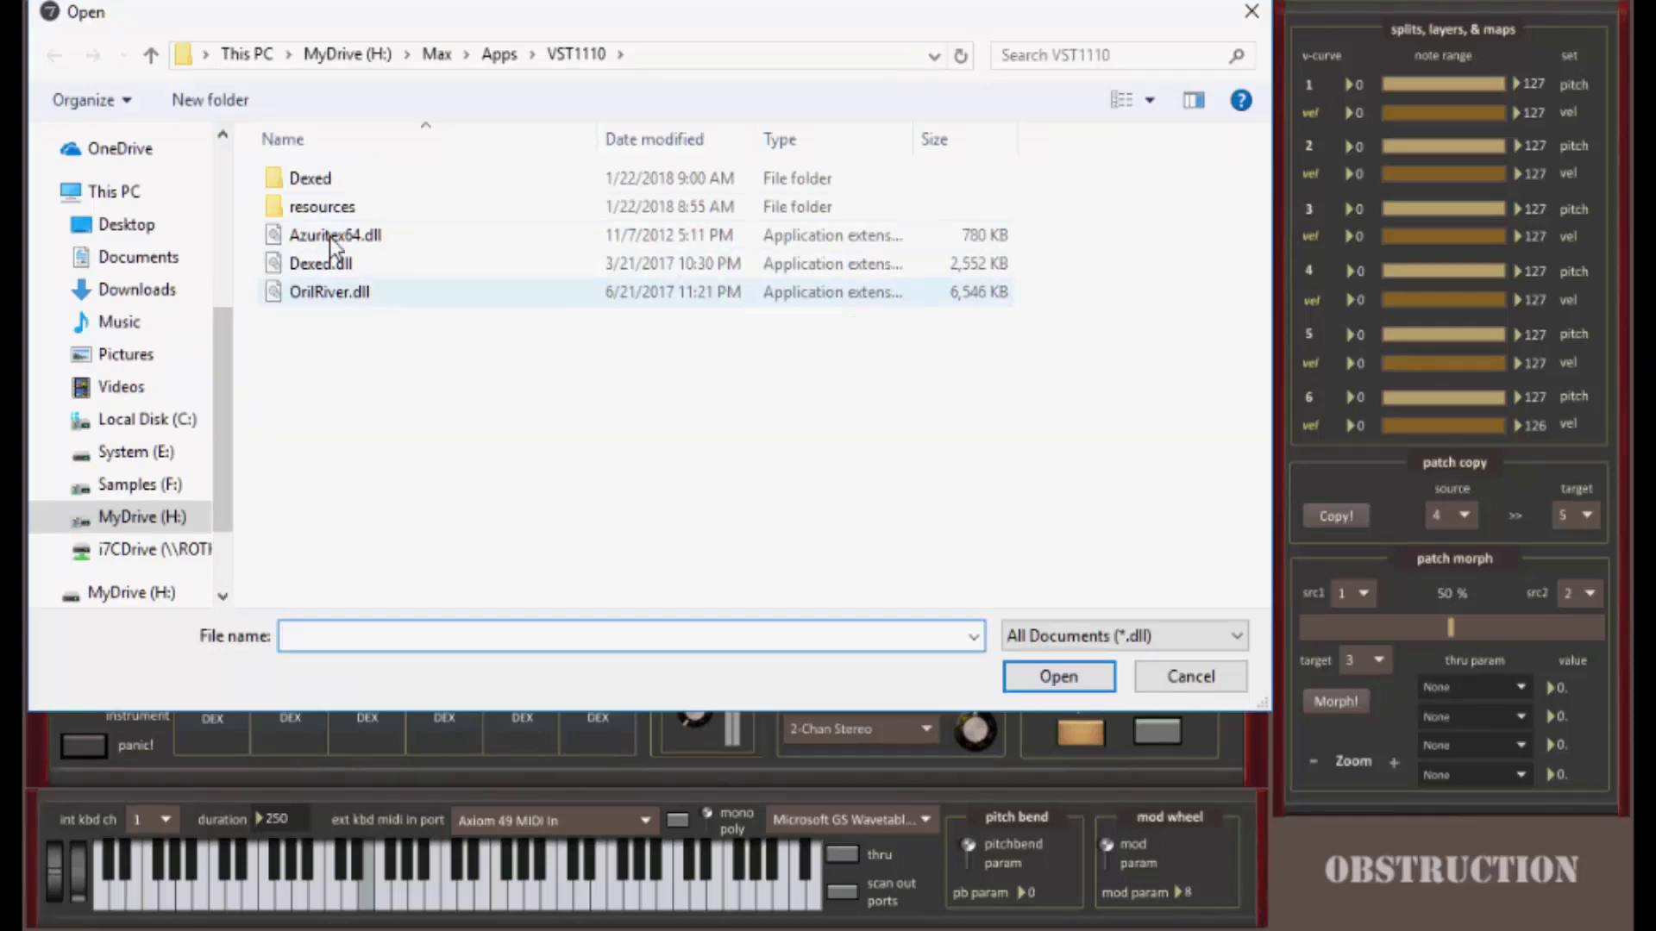
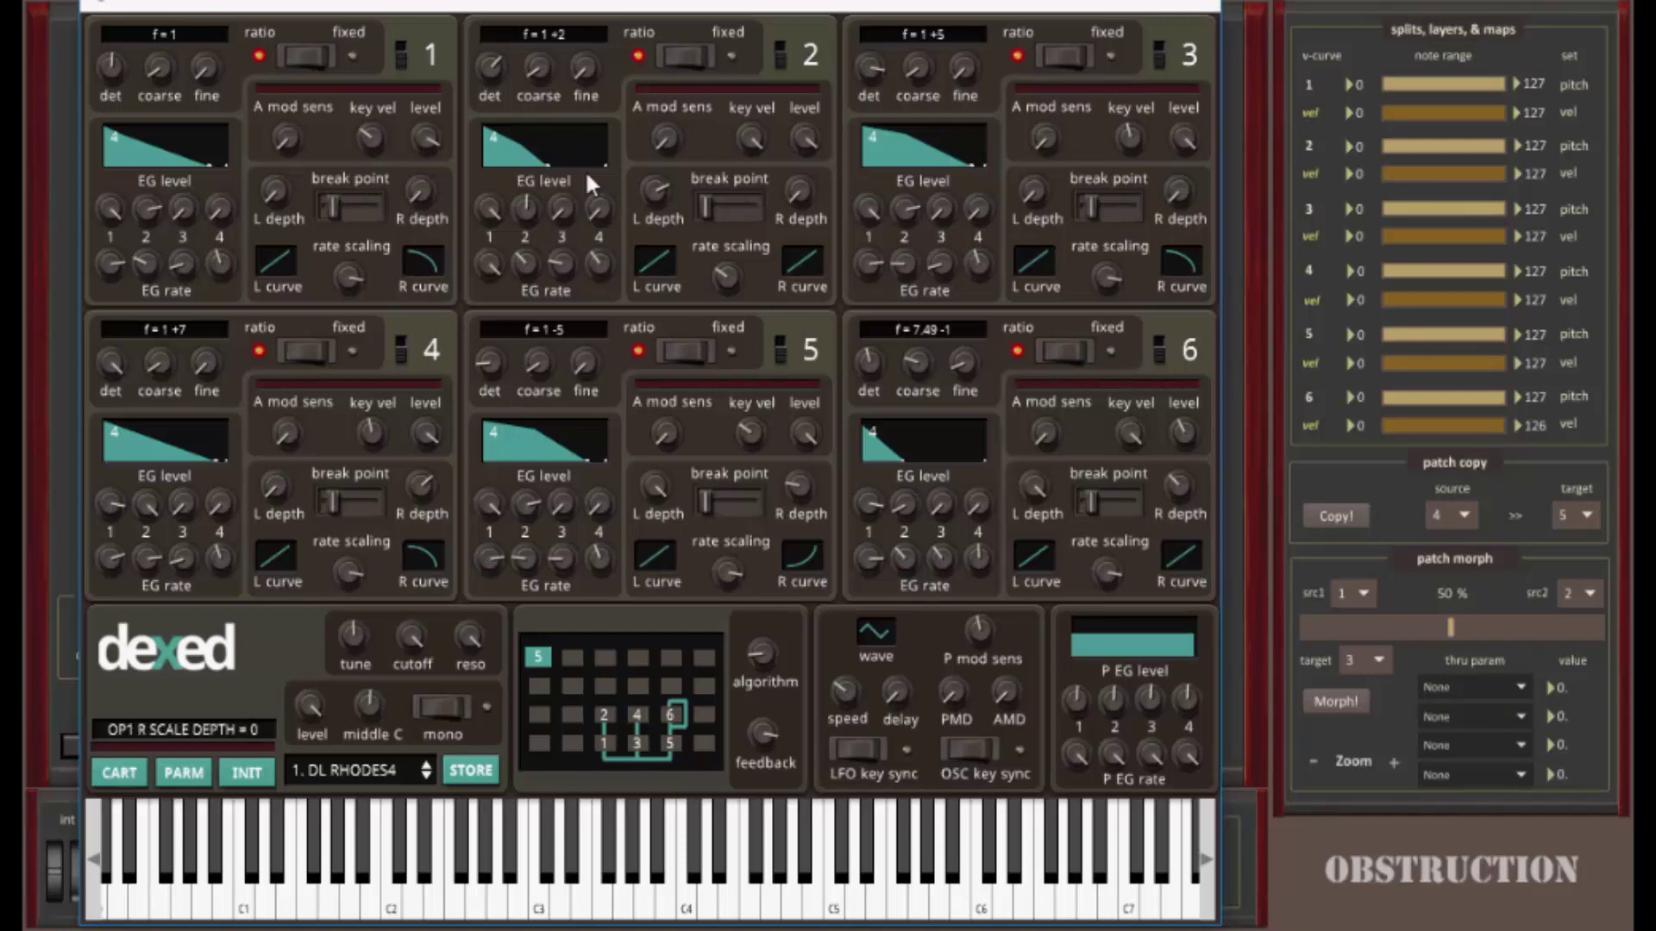
click(1203, 7)
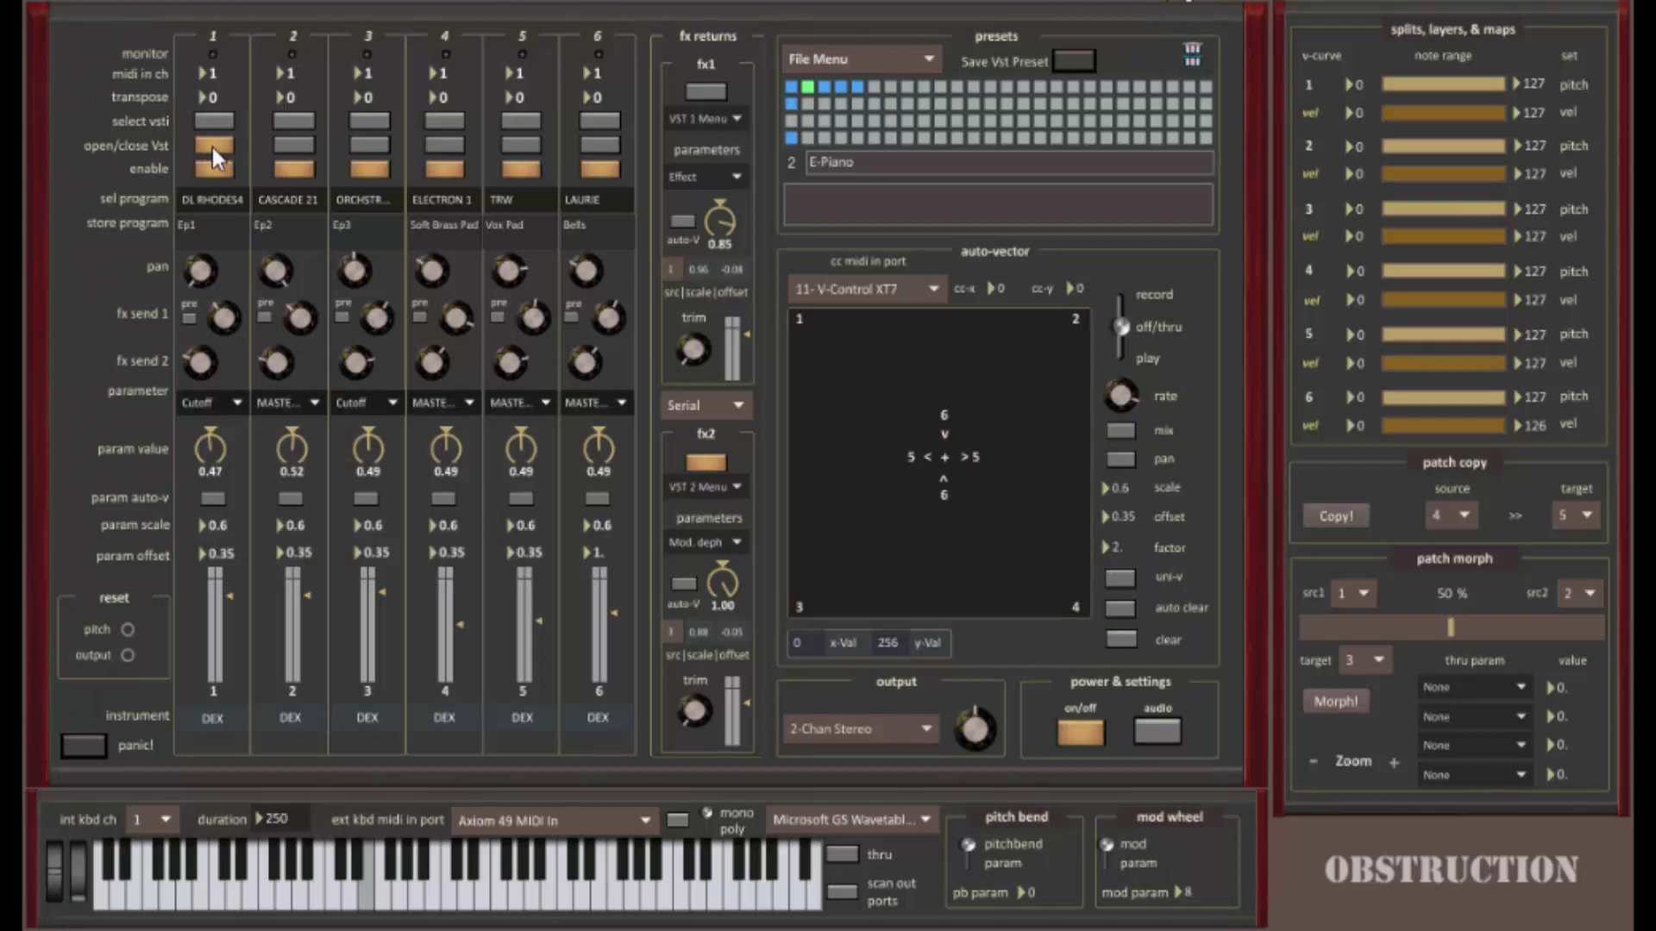
click(225, 198)
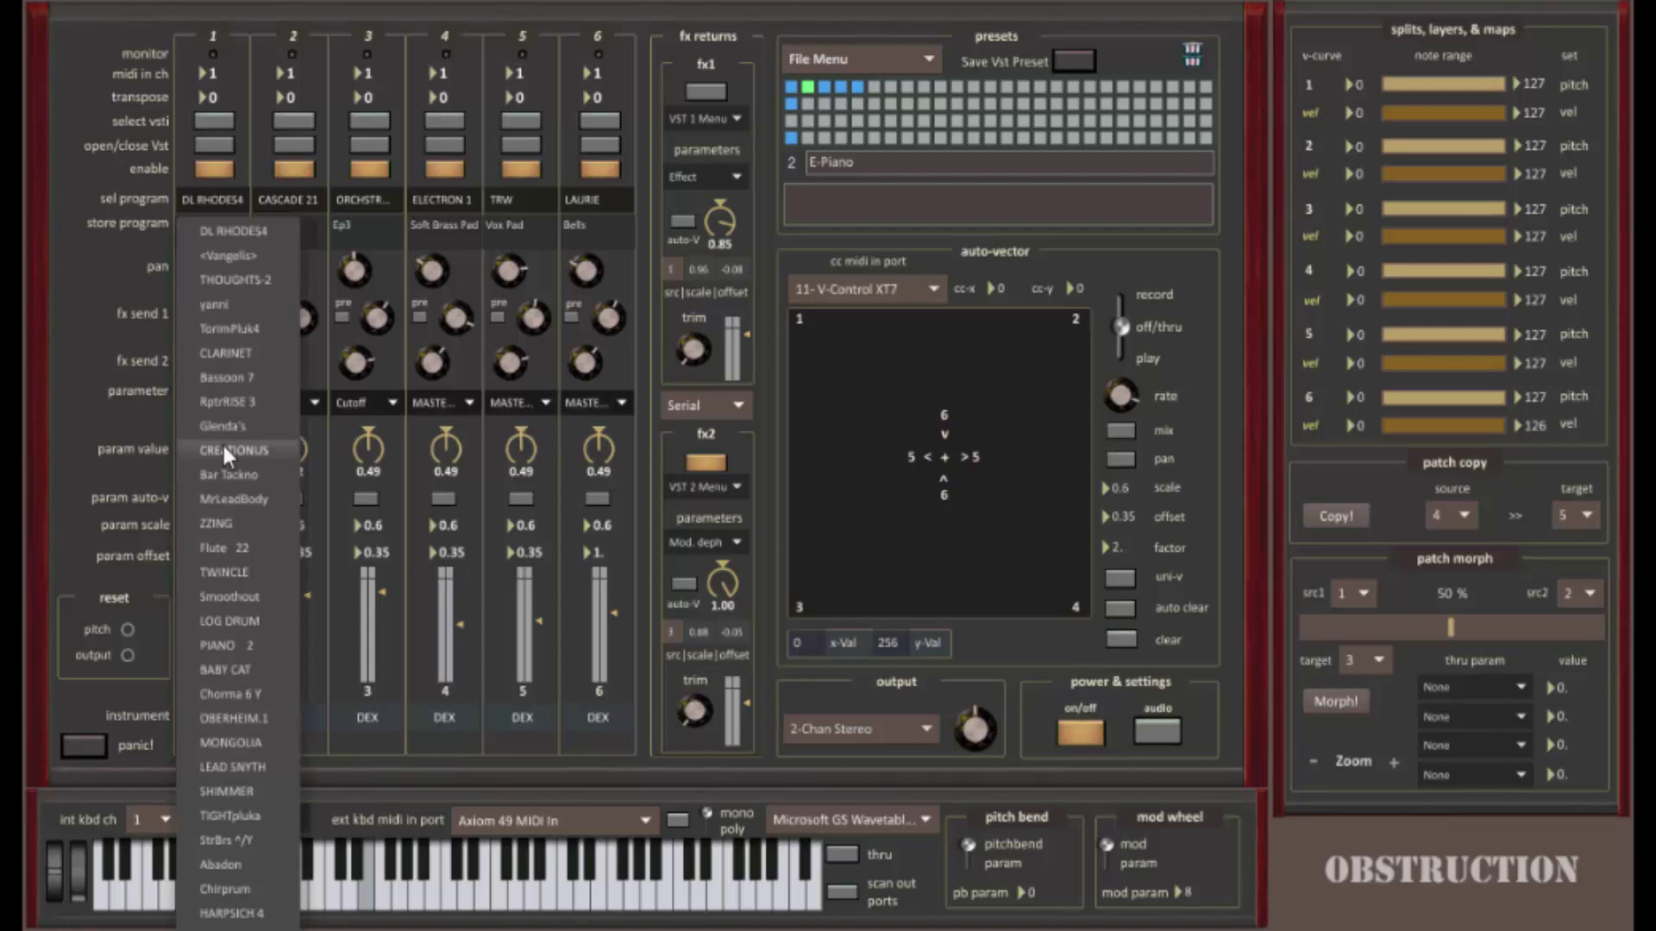
click(94, 89)
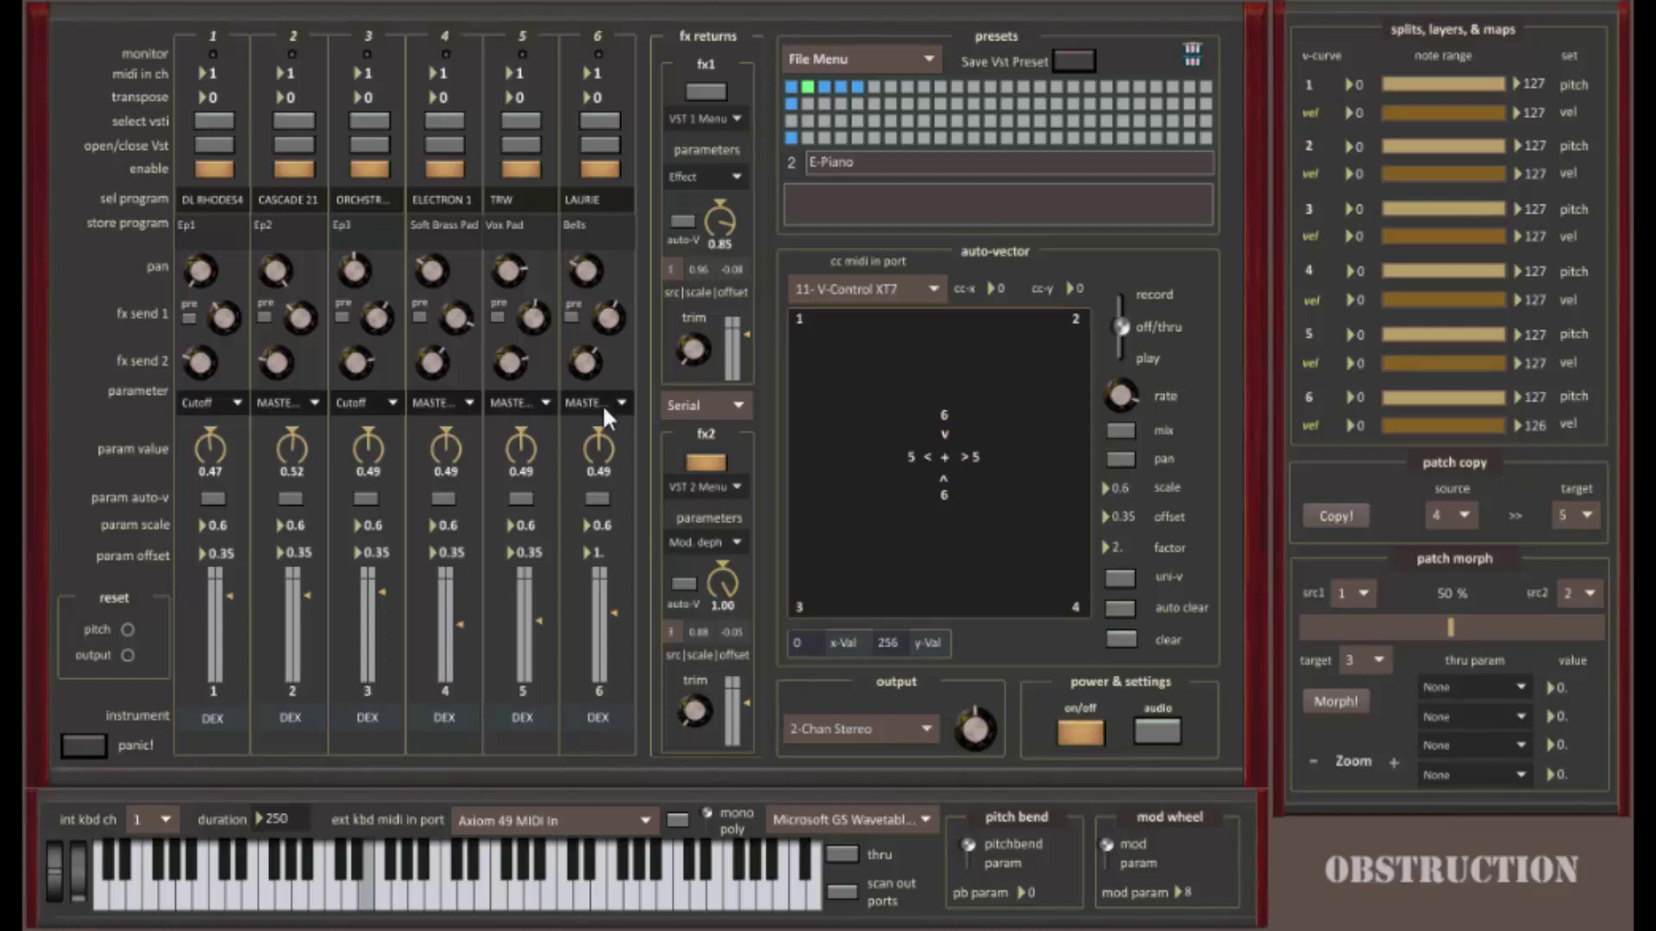
Step: Assign Cutoff as instrument 1's controlled parameter and set its value to 0.98
click(207, 406)
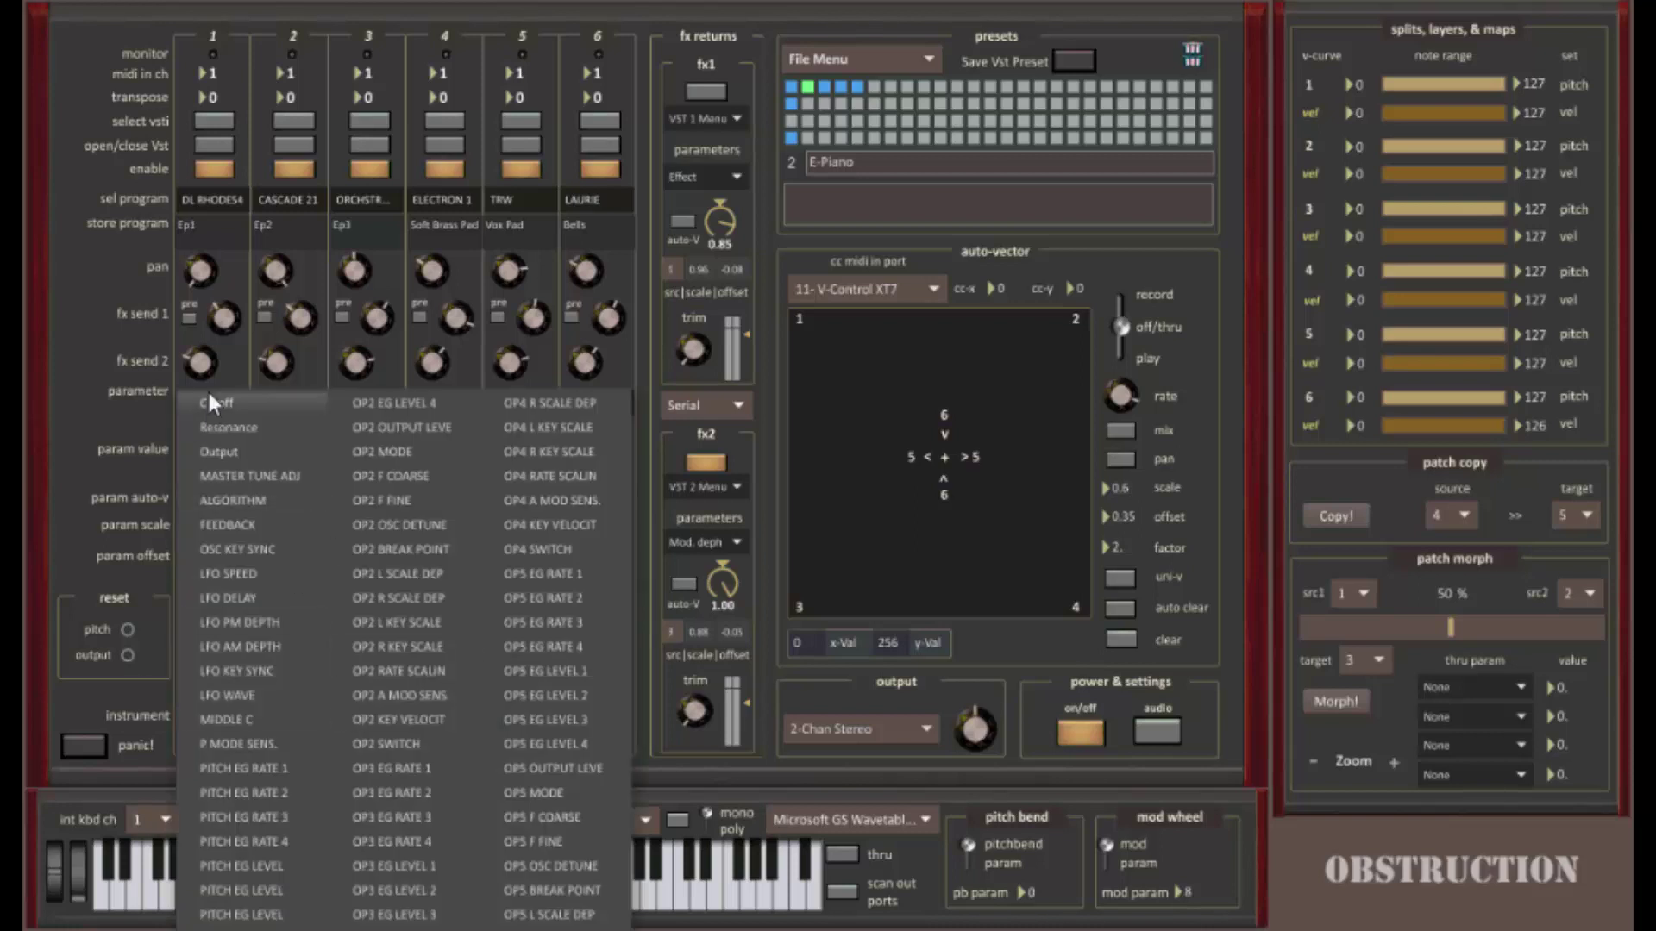
click(228, 409)
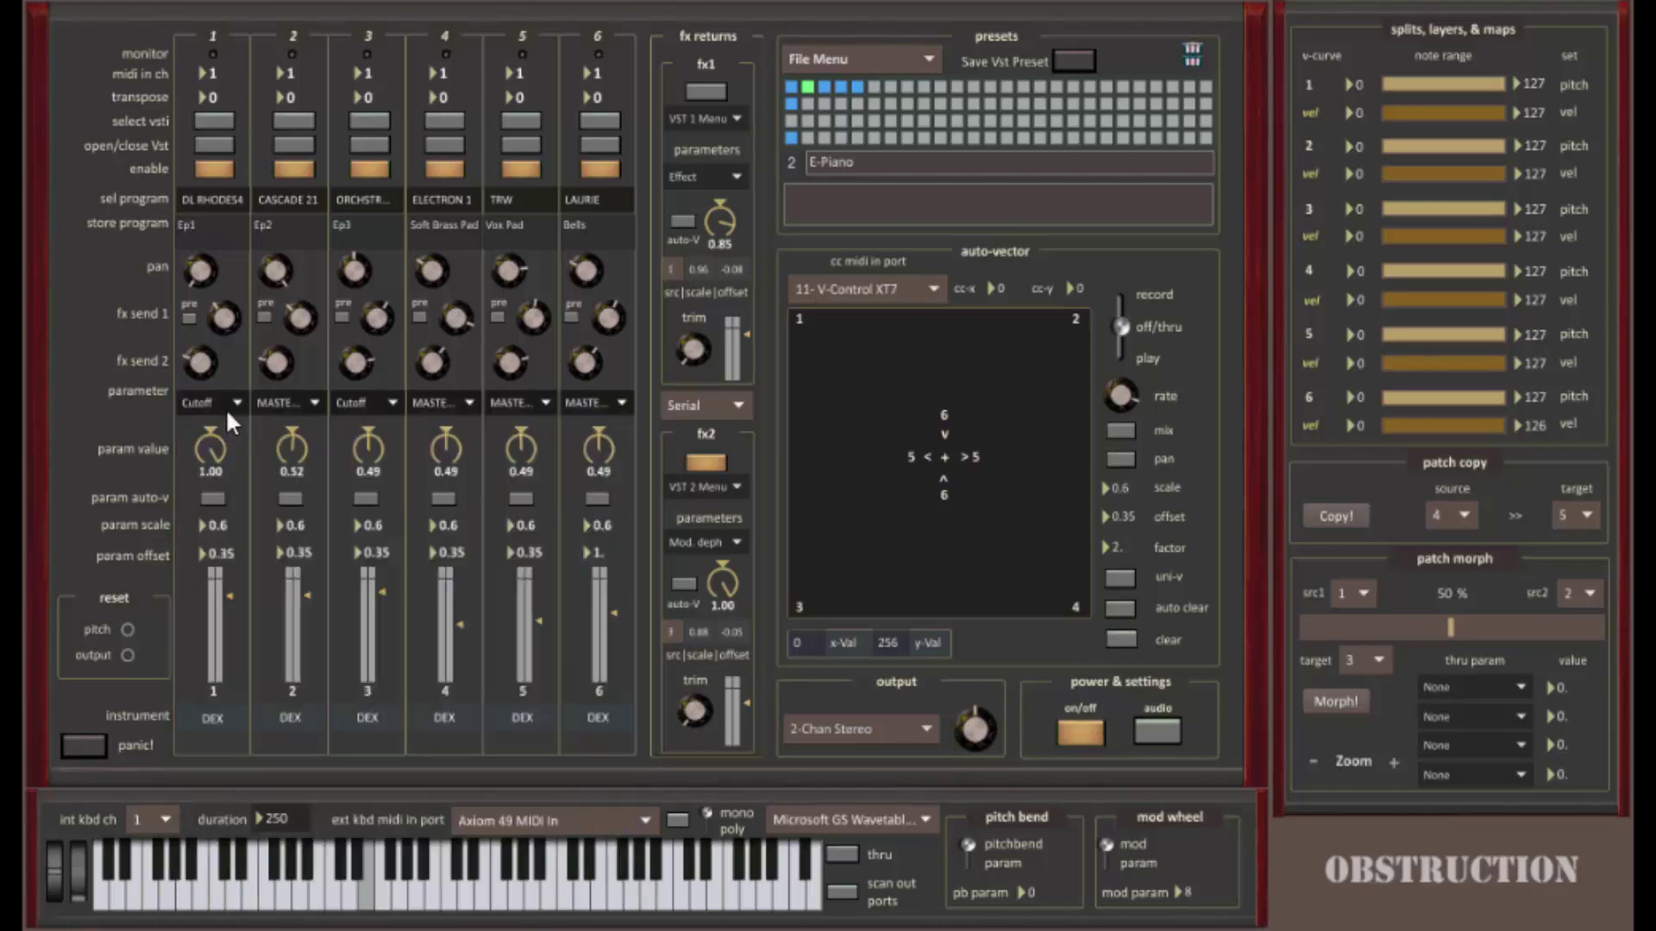
drag(207, 448, 207, 453)
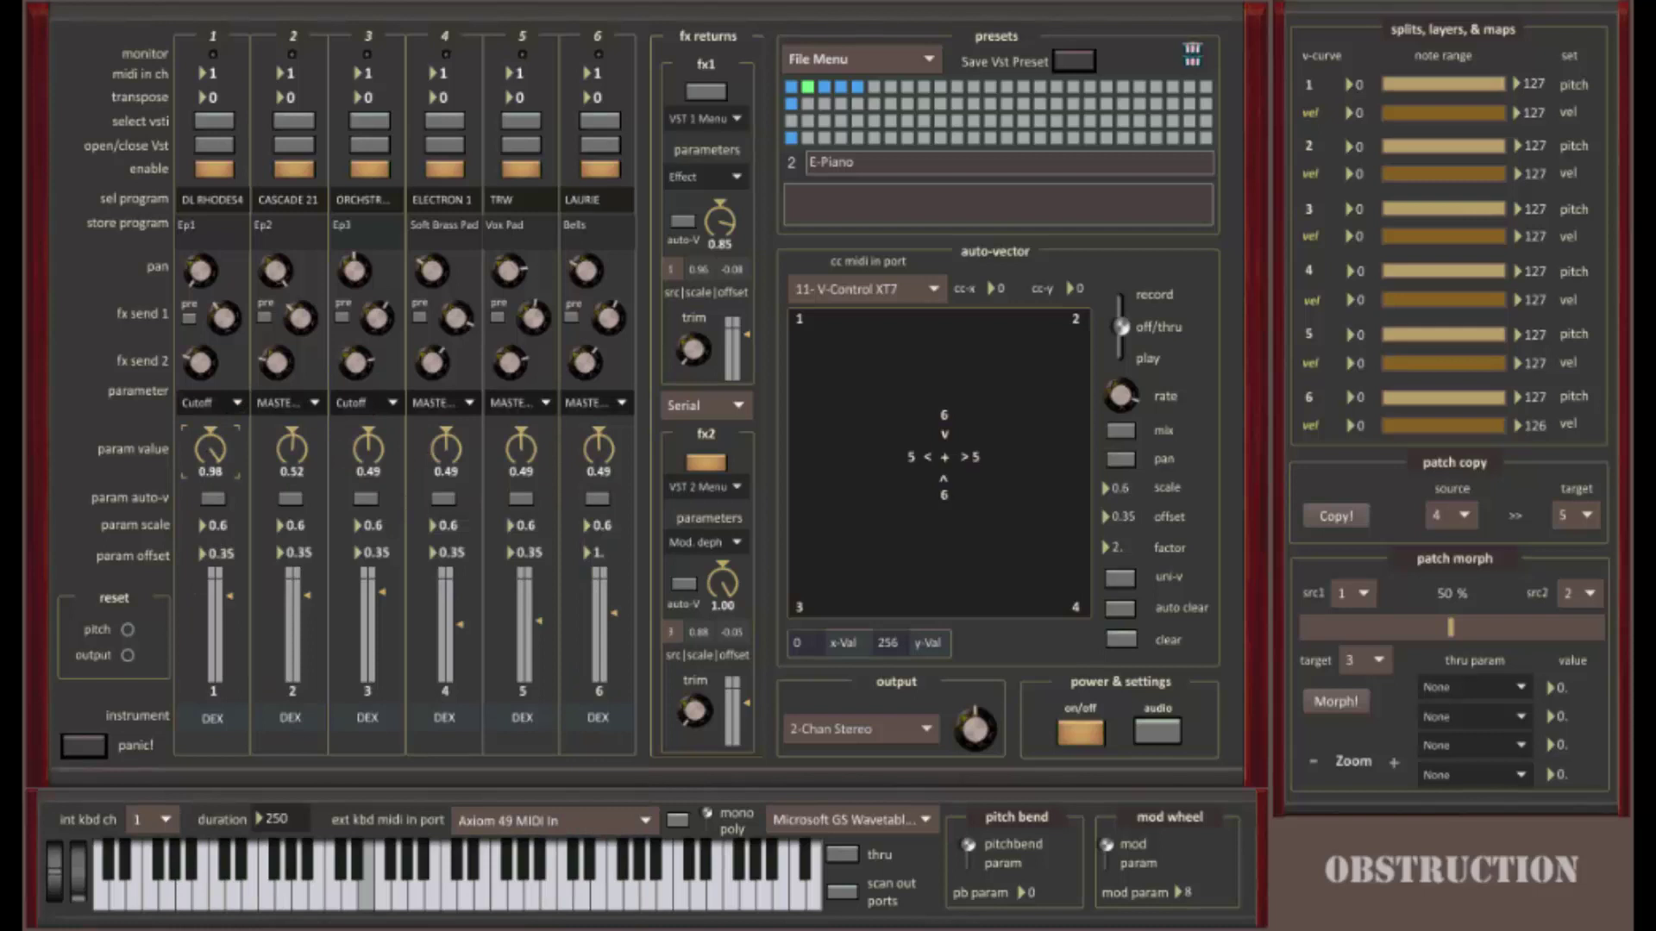
click(198, 403)
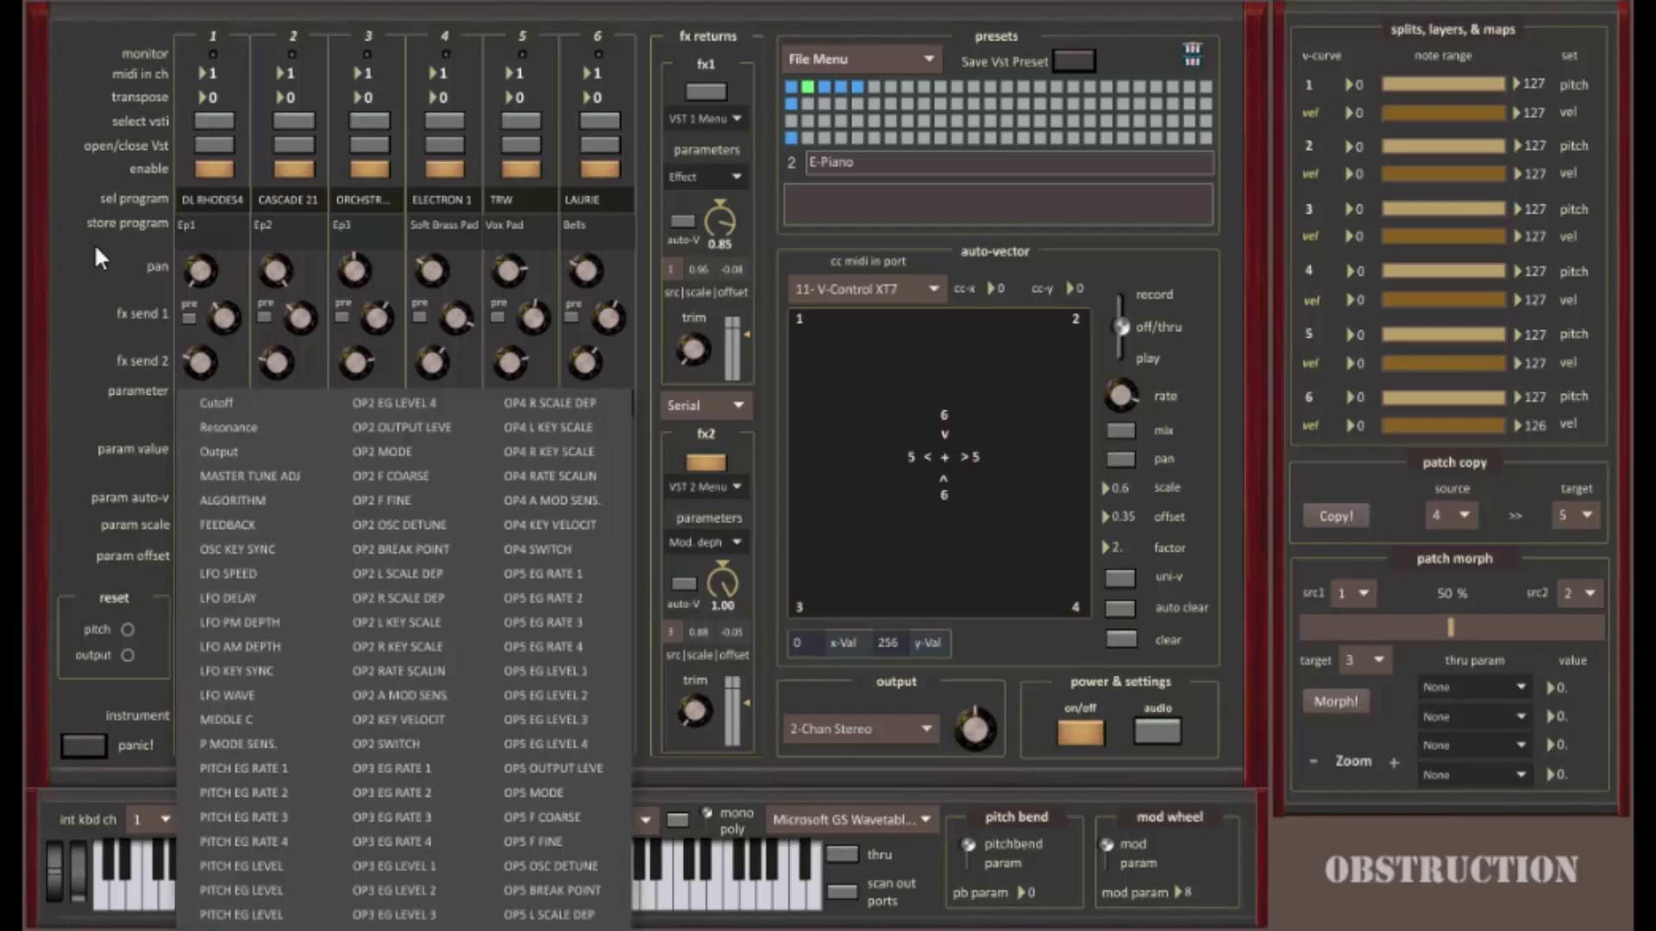
click(98, 303)
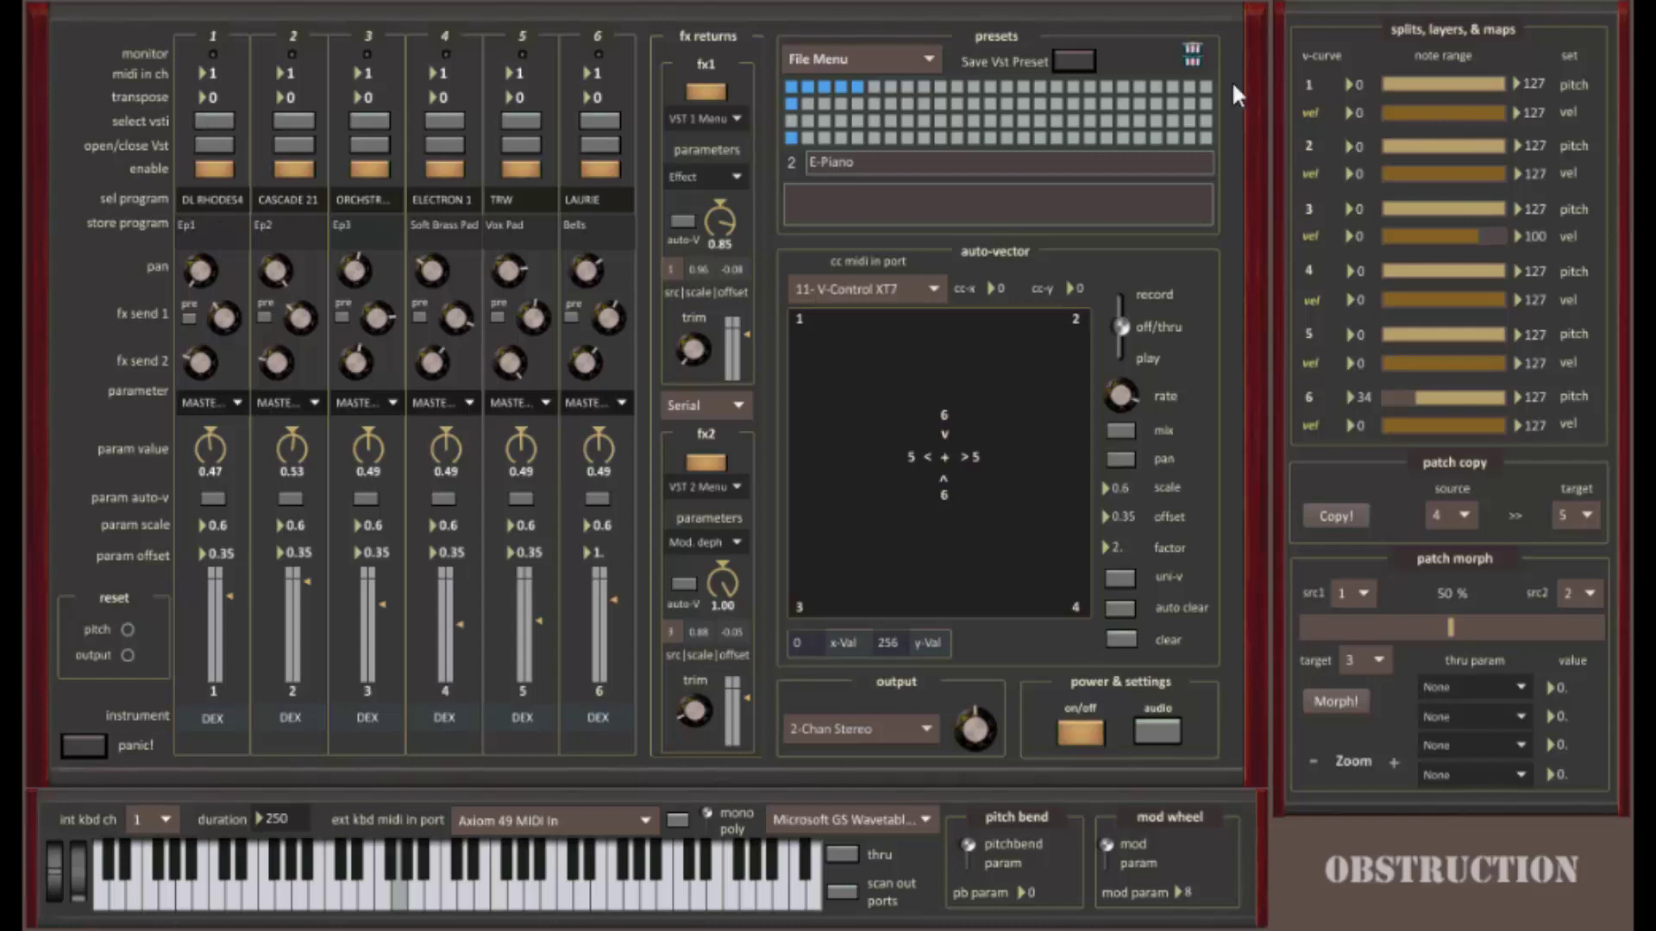
Step: Inspect the velocity curves of voices 1 and 2 and the mapping choices of voice 1's velocity range
click(1307, 83)
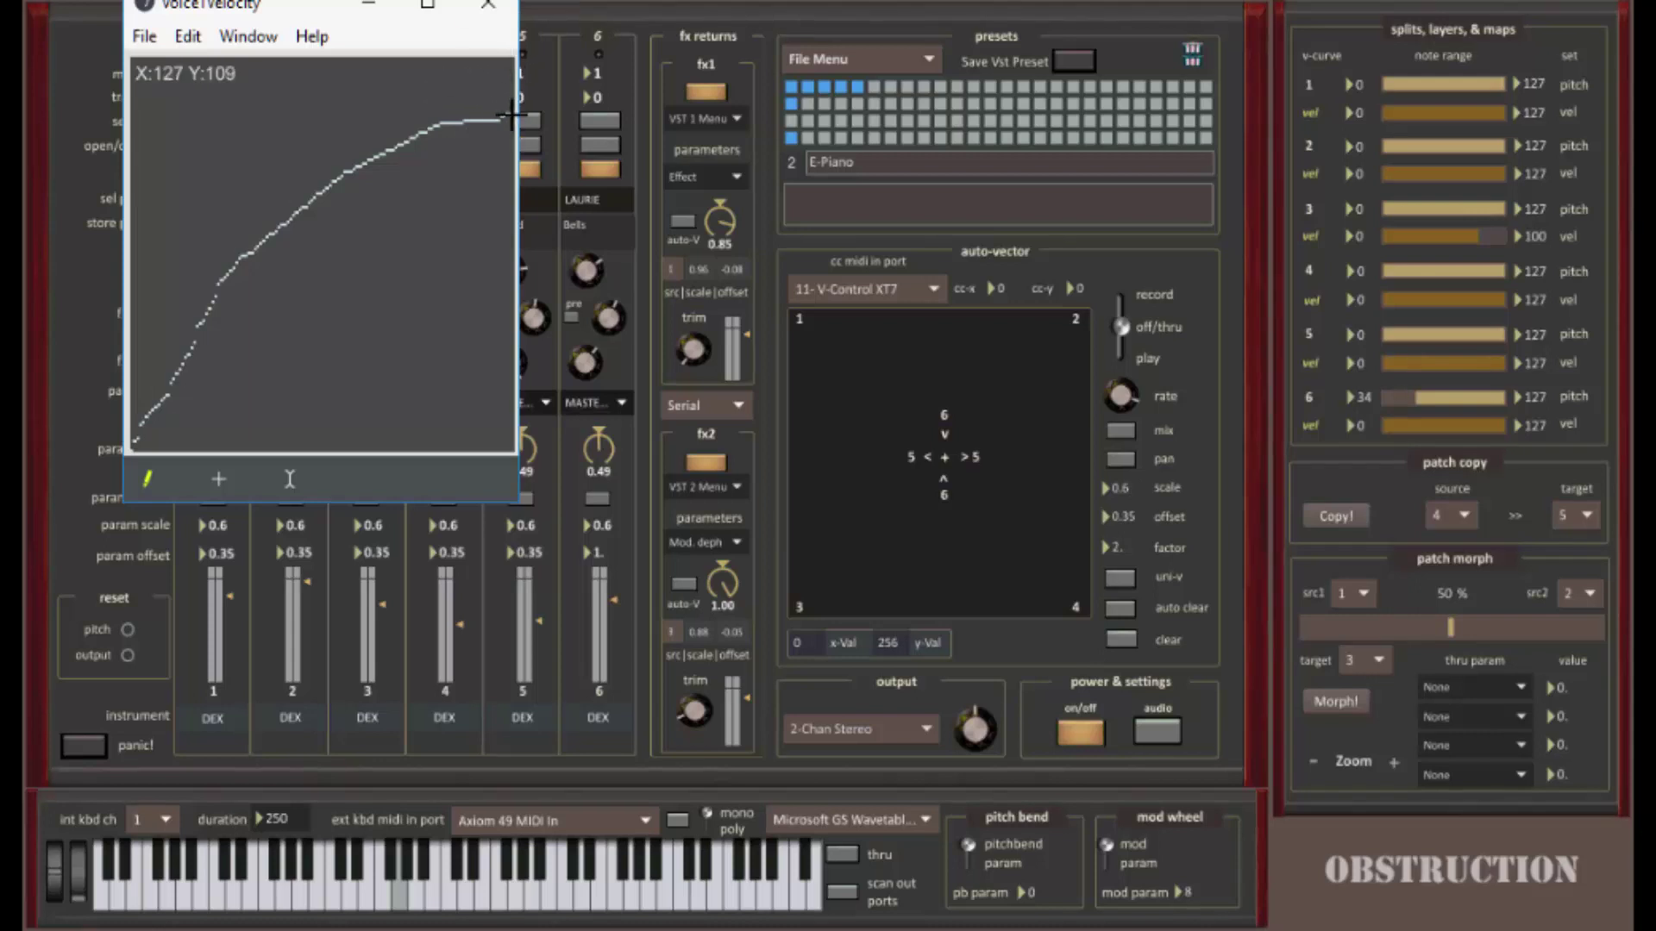
click(488, 5)
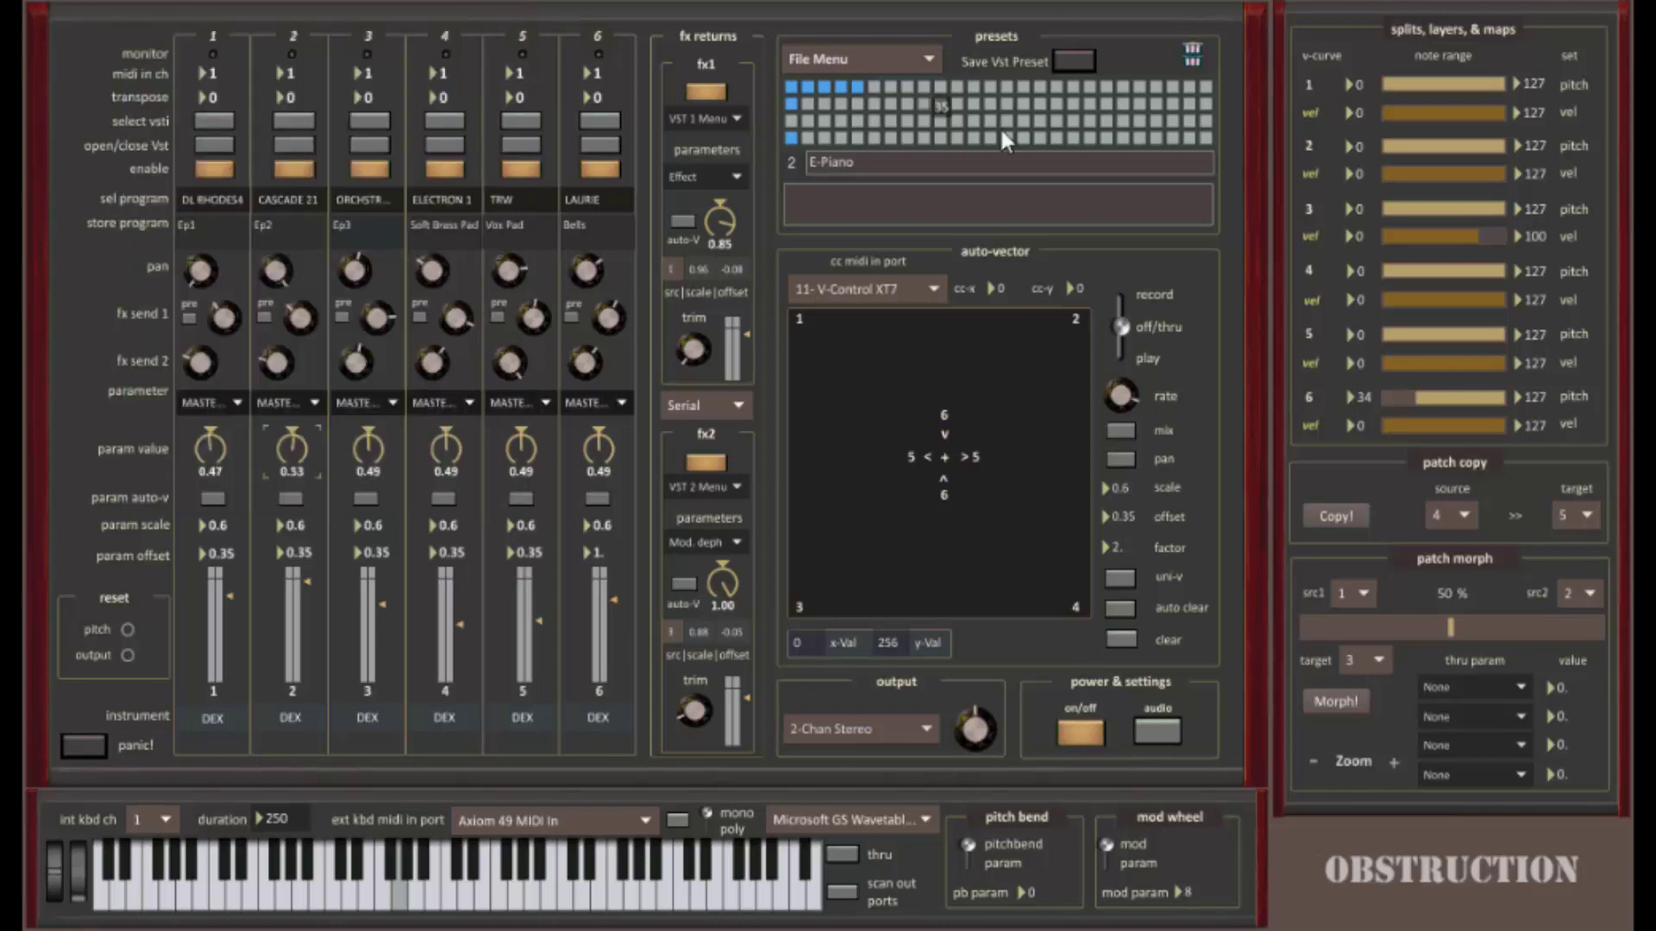
click(1308, 145)
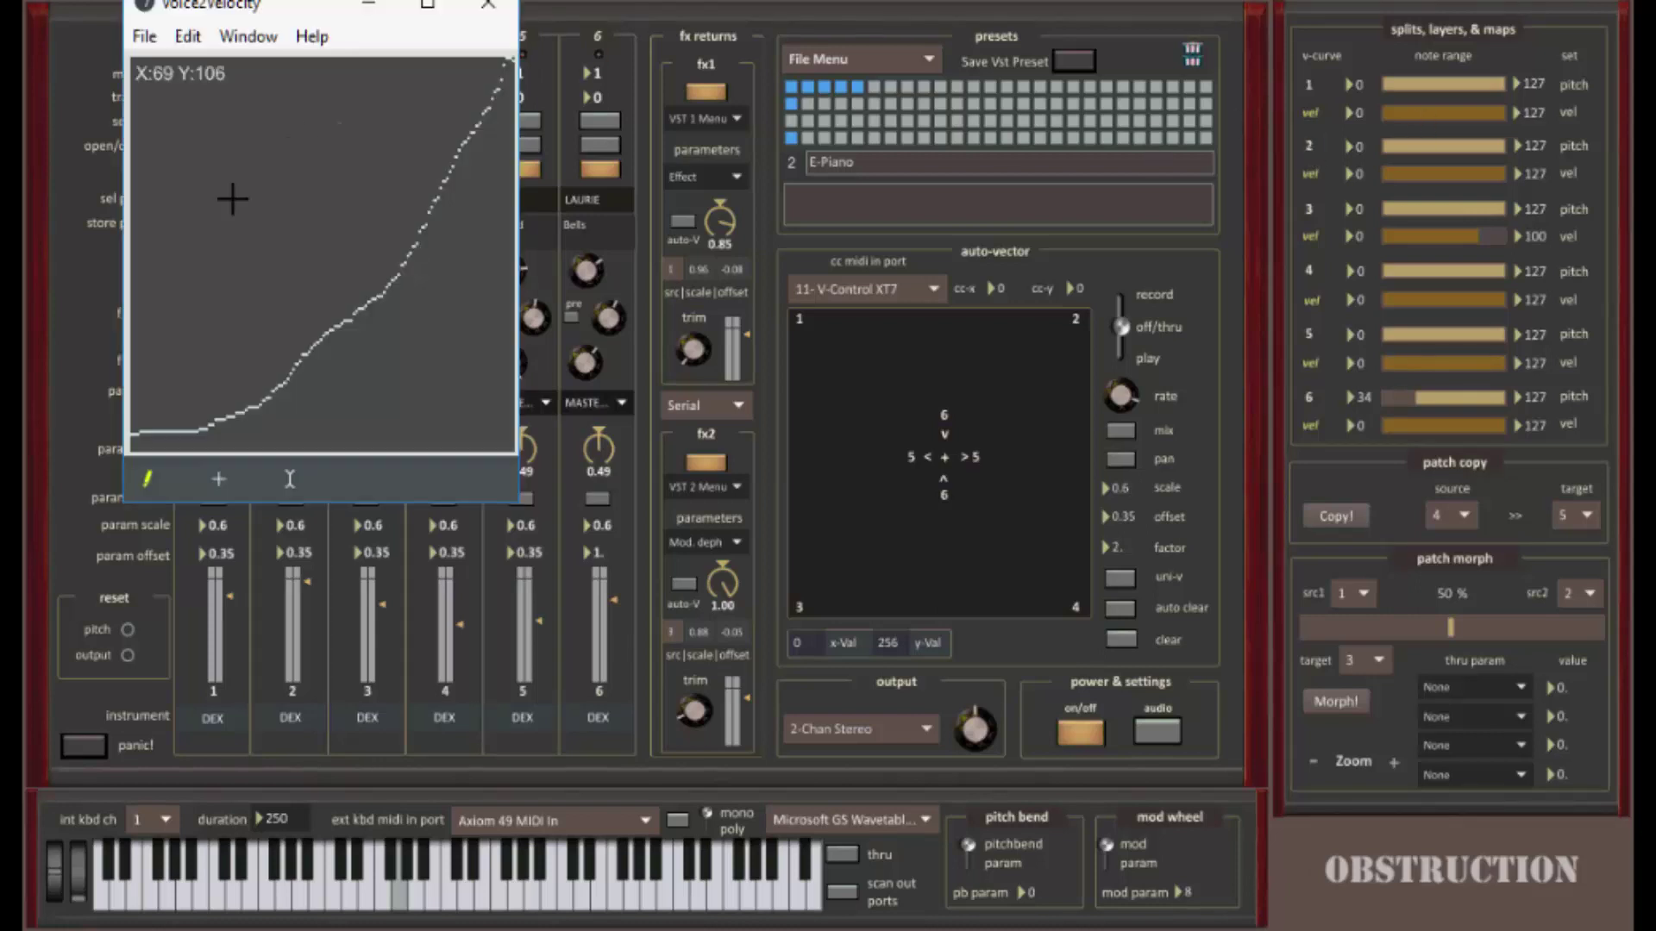
click(488, 7)
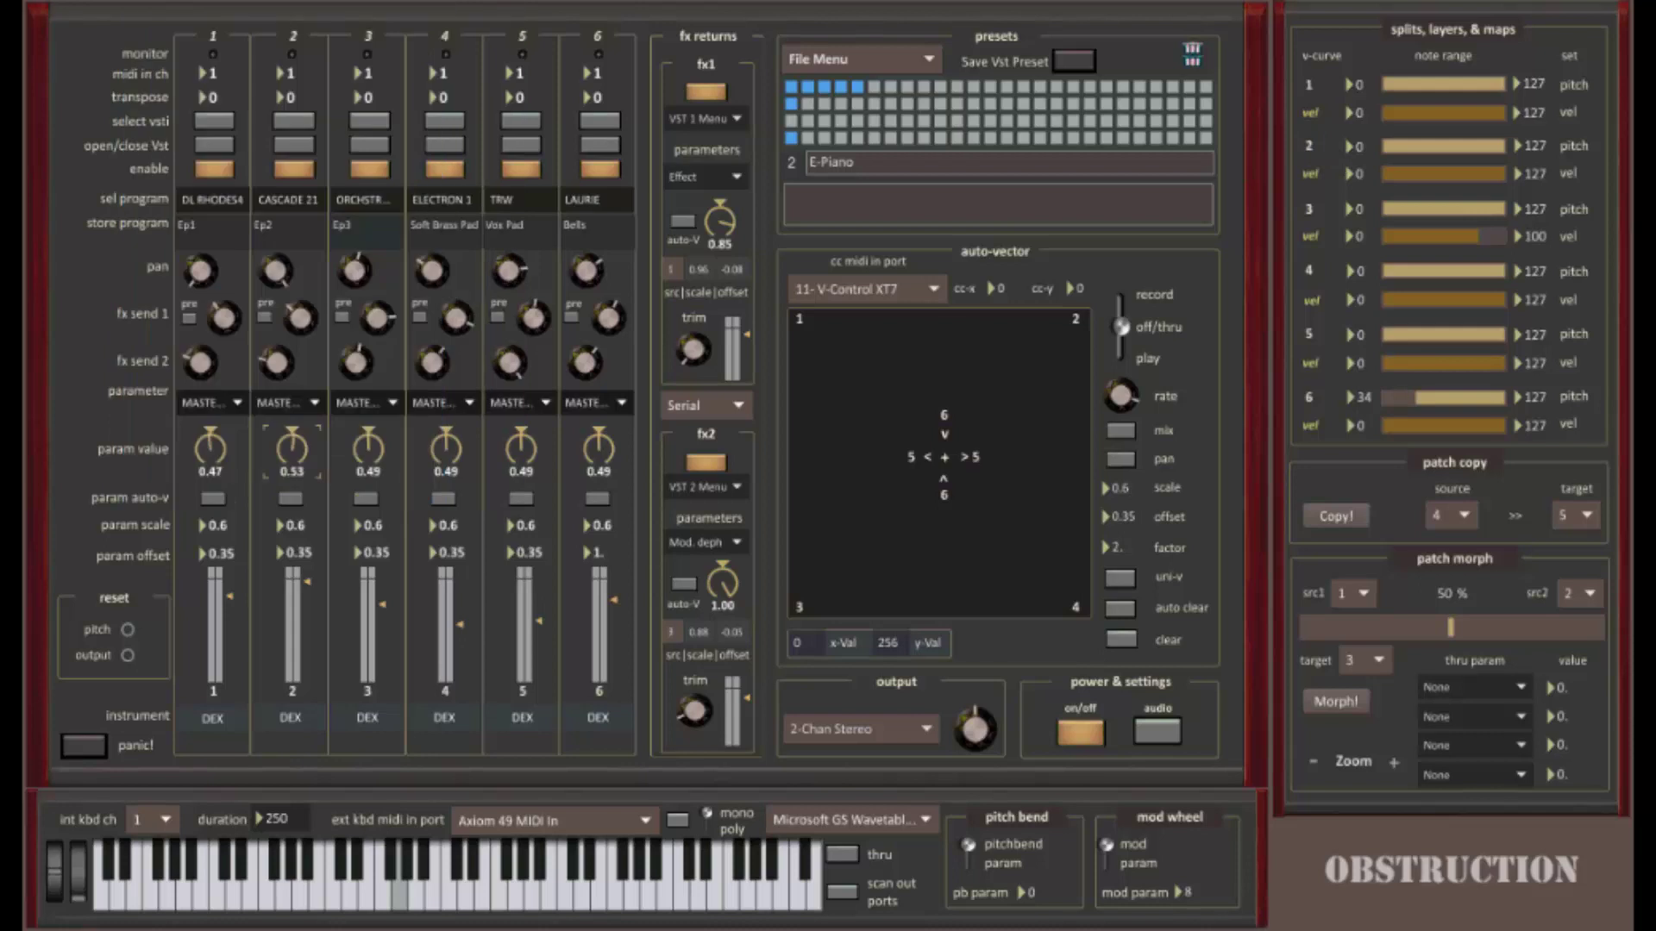
click(1309, 110)
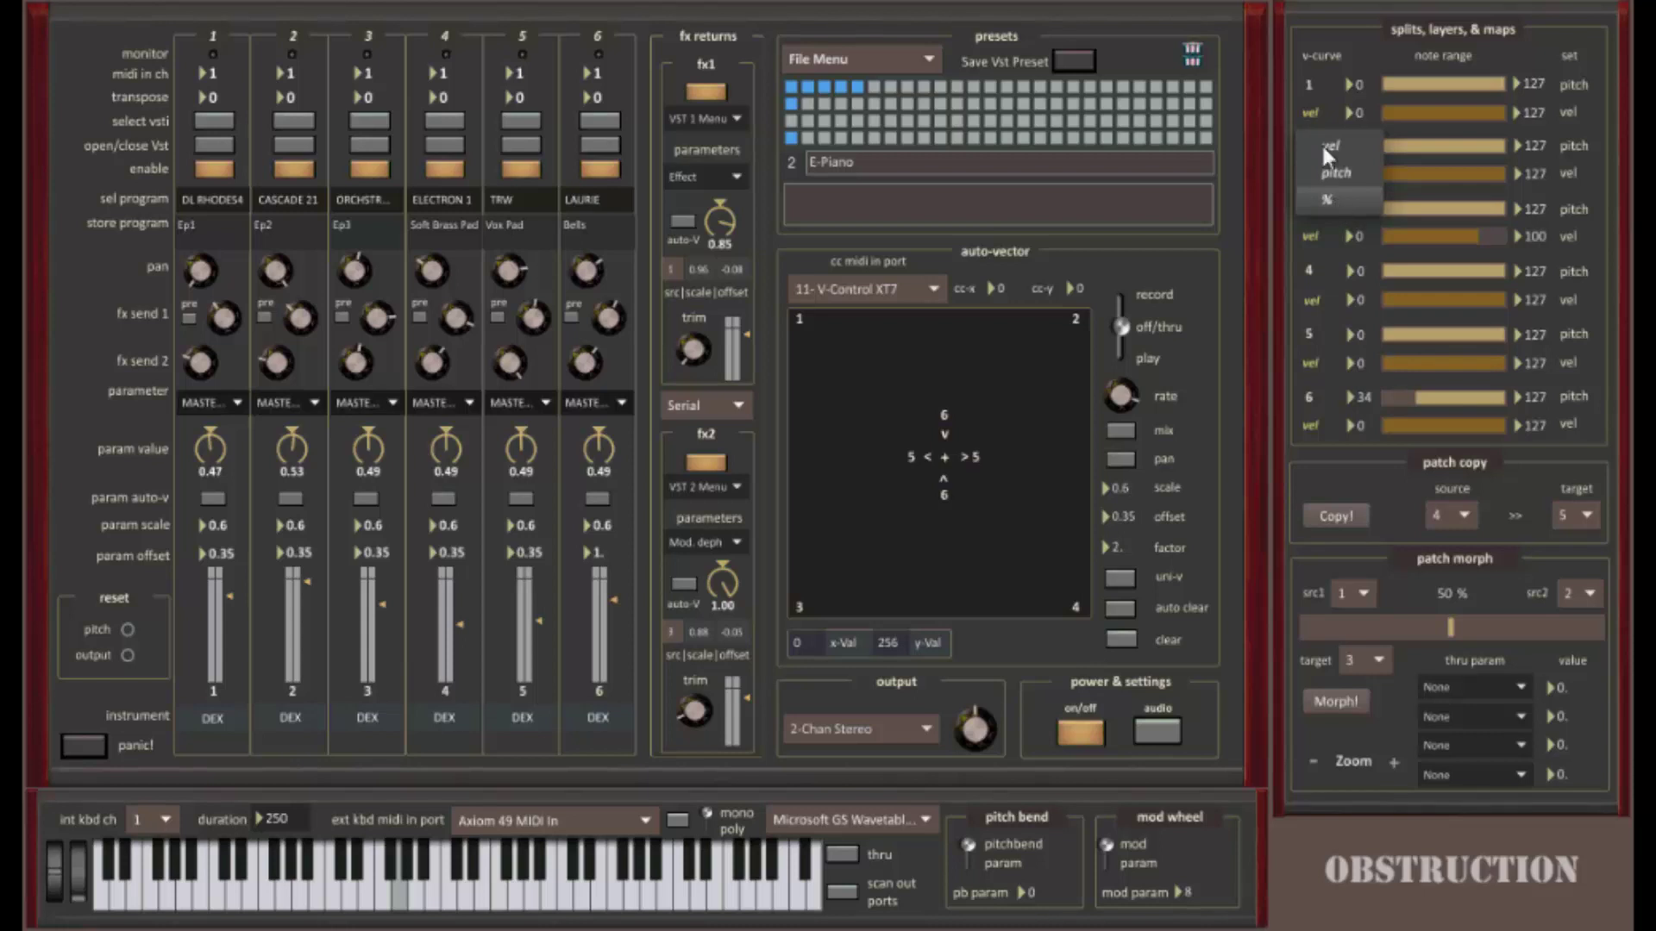
click(1334, 45)
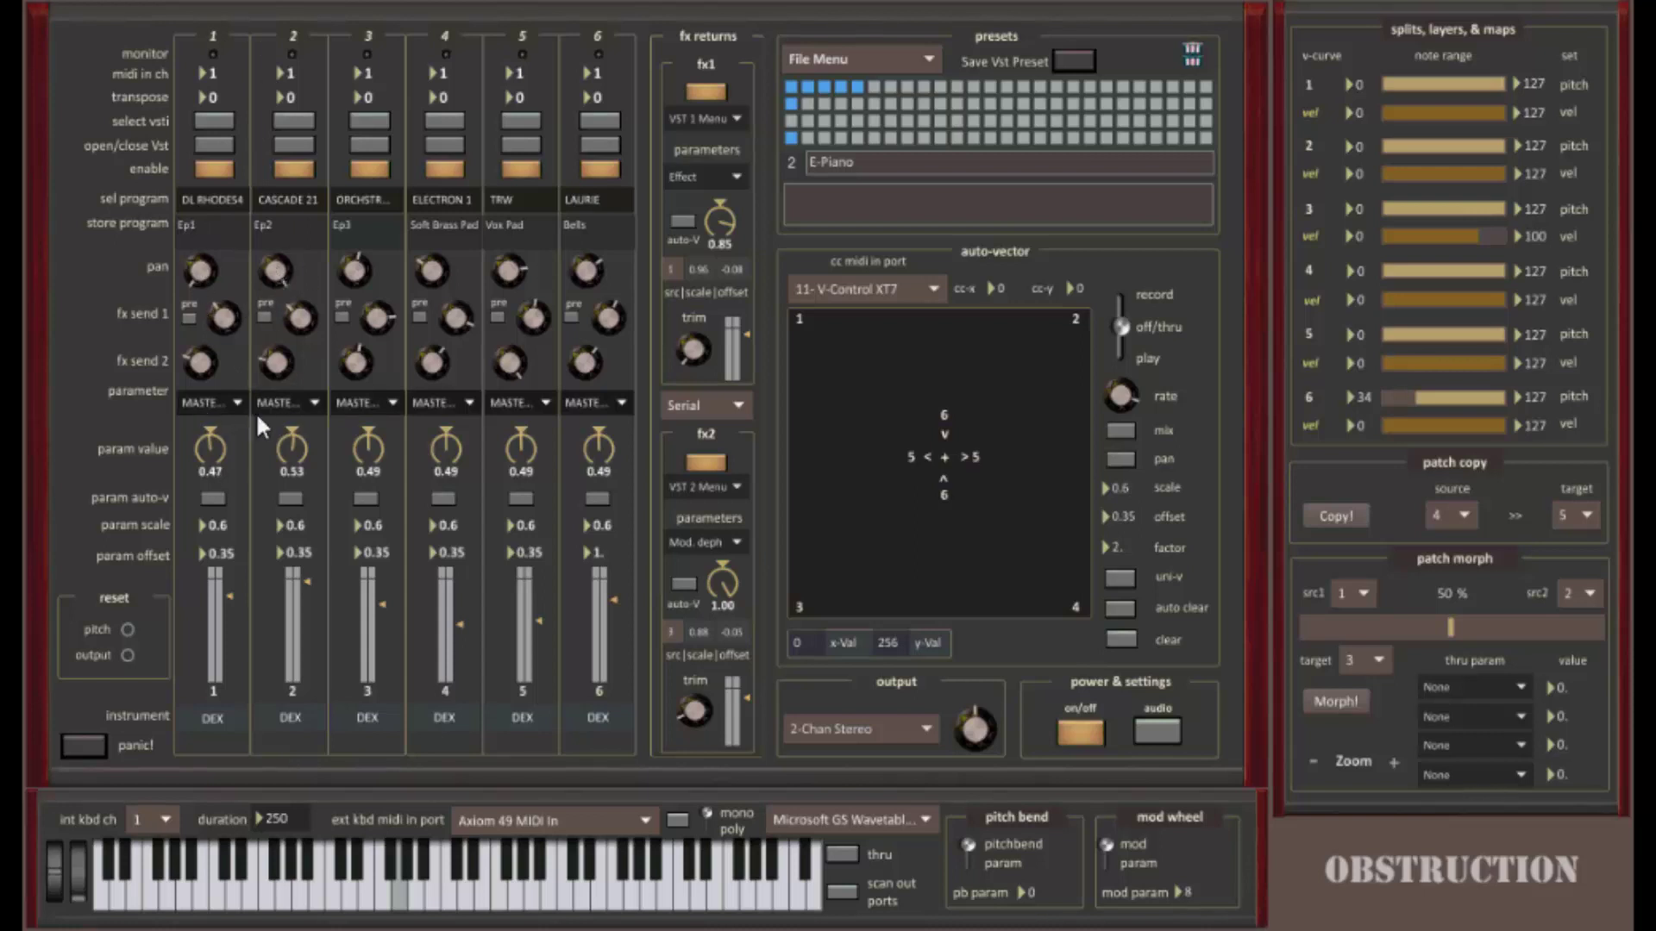
Step: Disable instruments of the E-Piano preset and re-enable them one after another to audition the layers
click(219, 406)
click(223, 407)
click(293, 172)
click(457, 168)
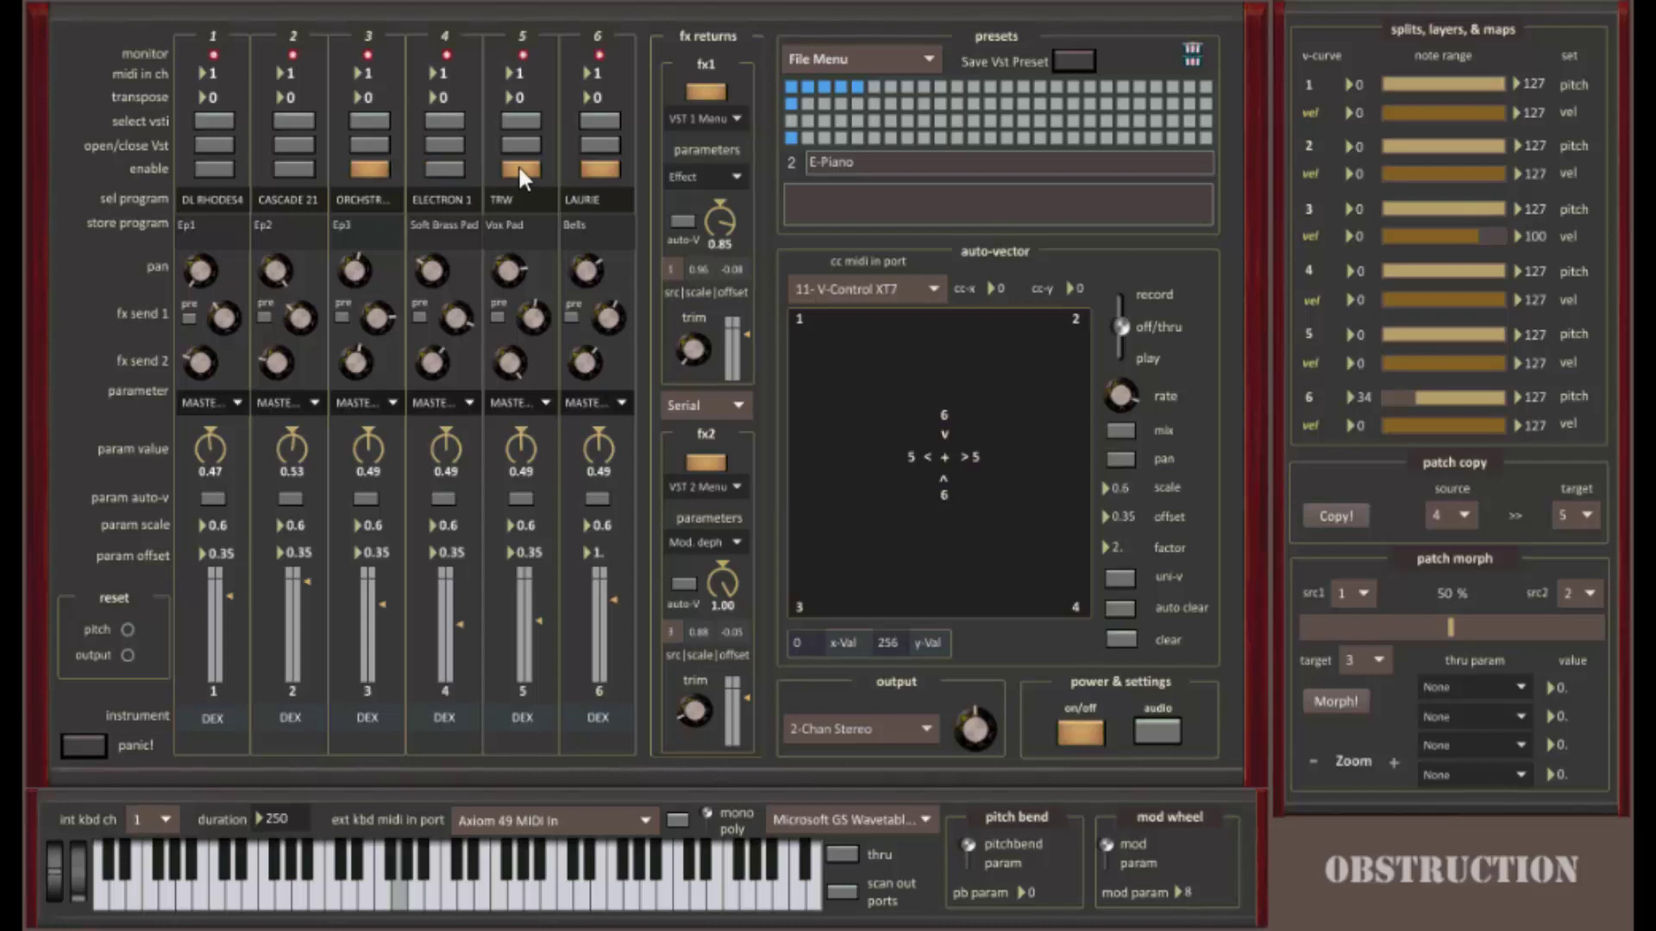
click(517, 166)
click(616, 169)
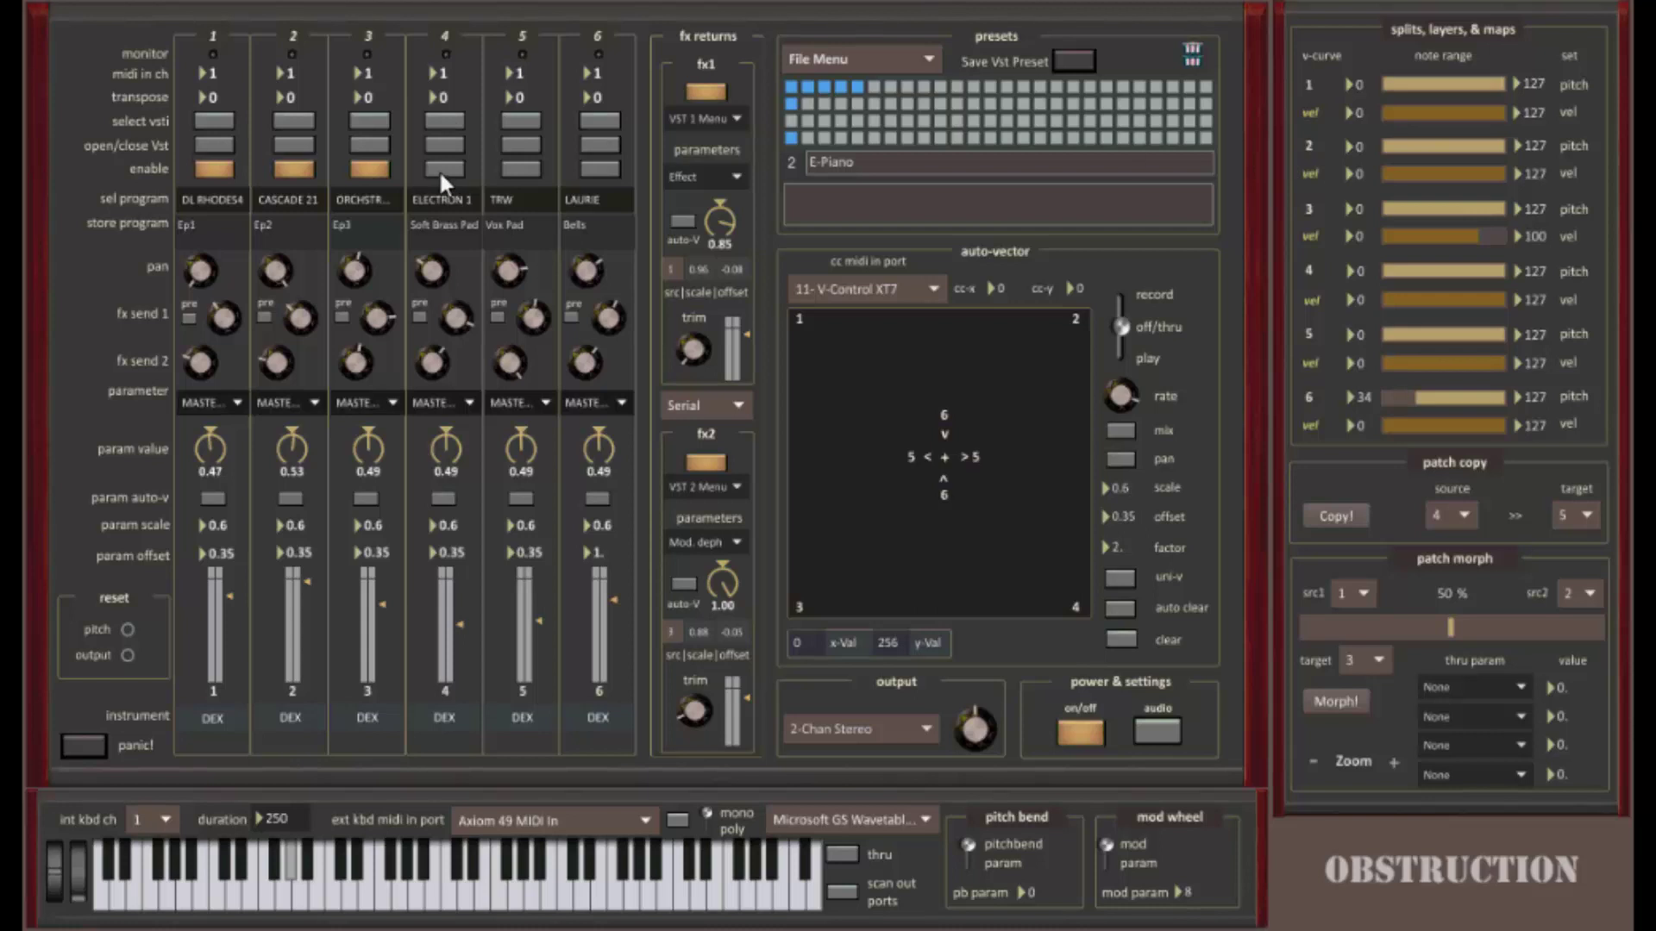
click(517, 172)
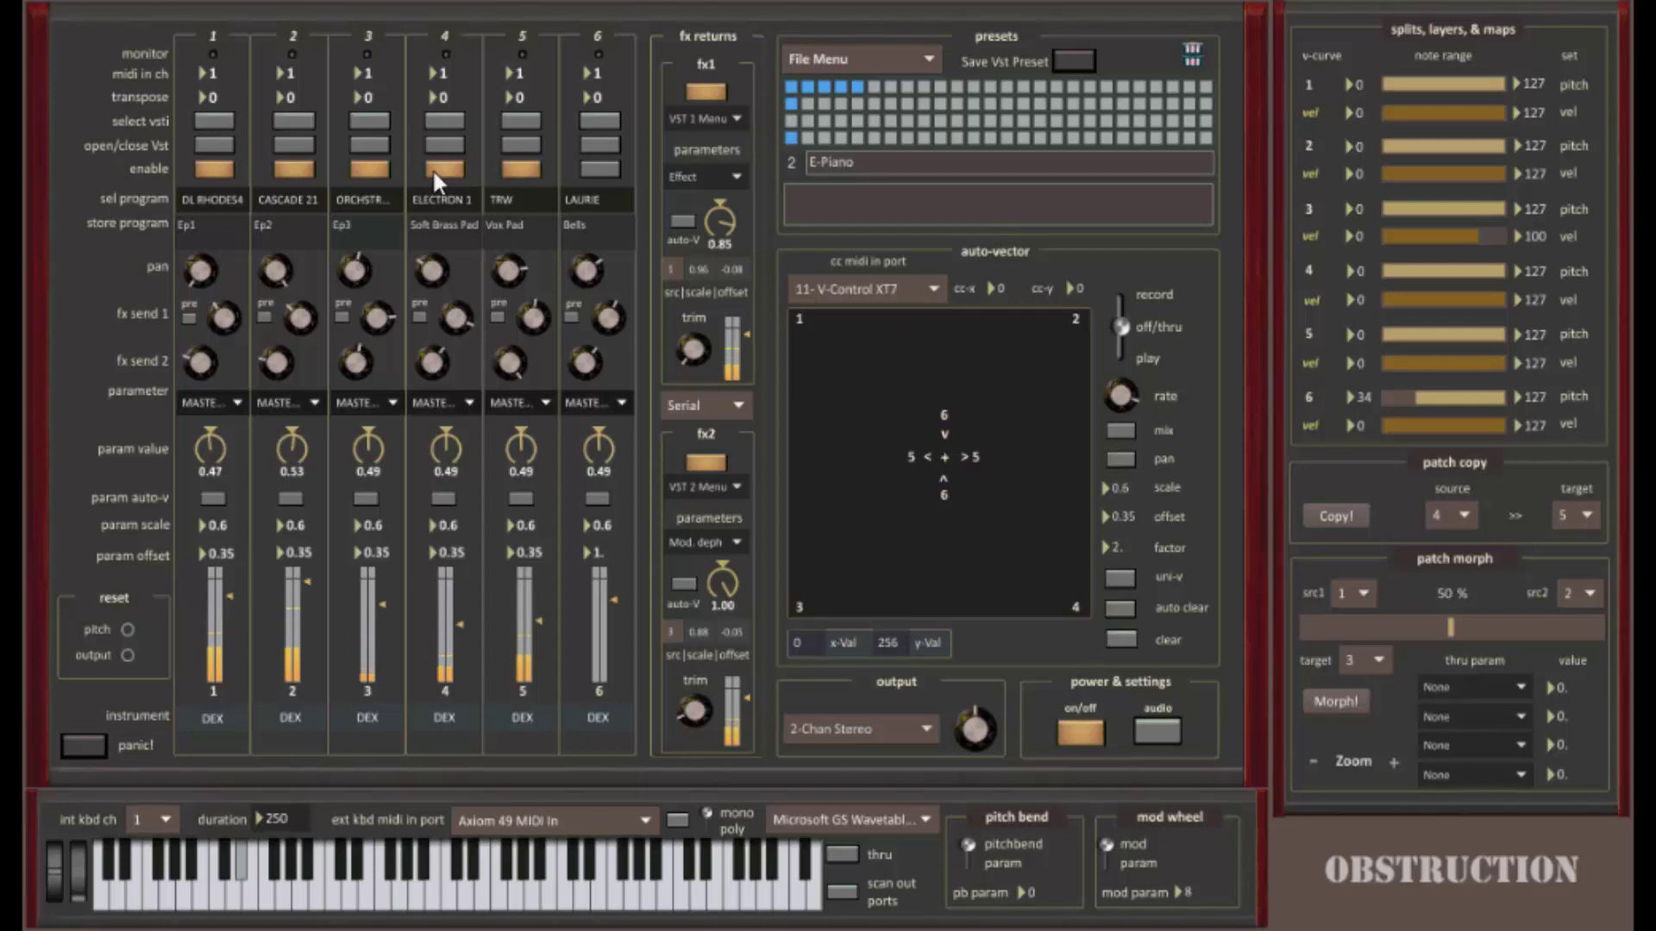
click(597, 169)
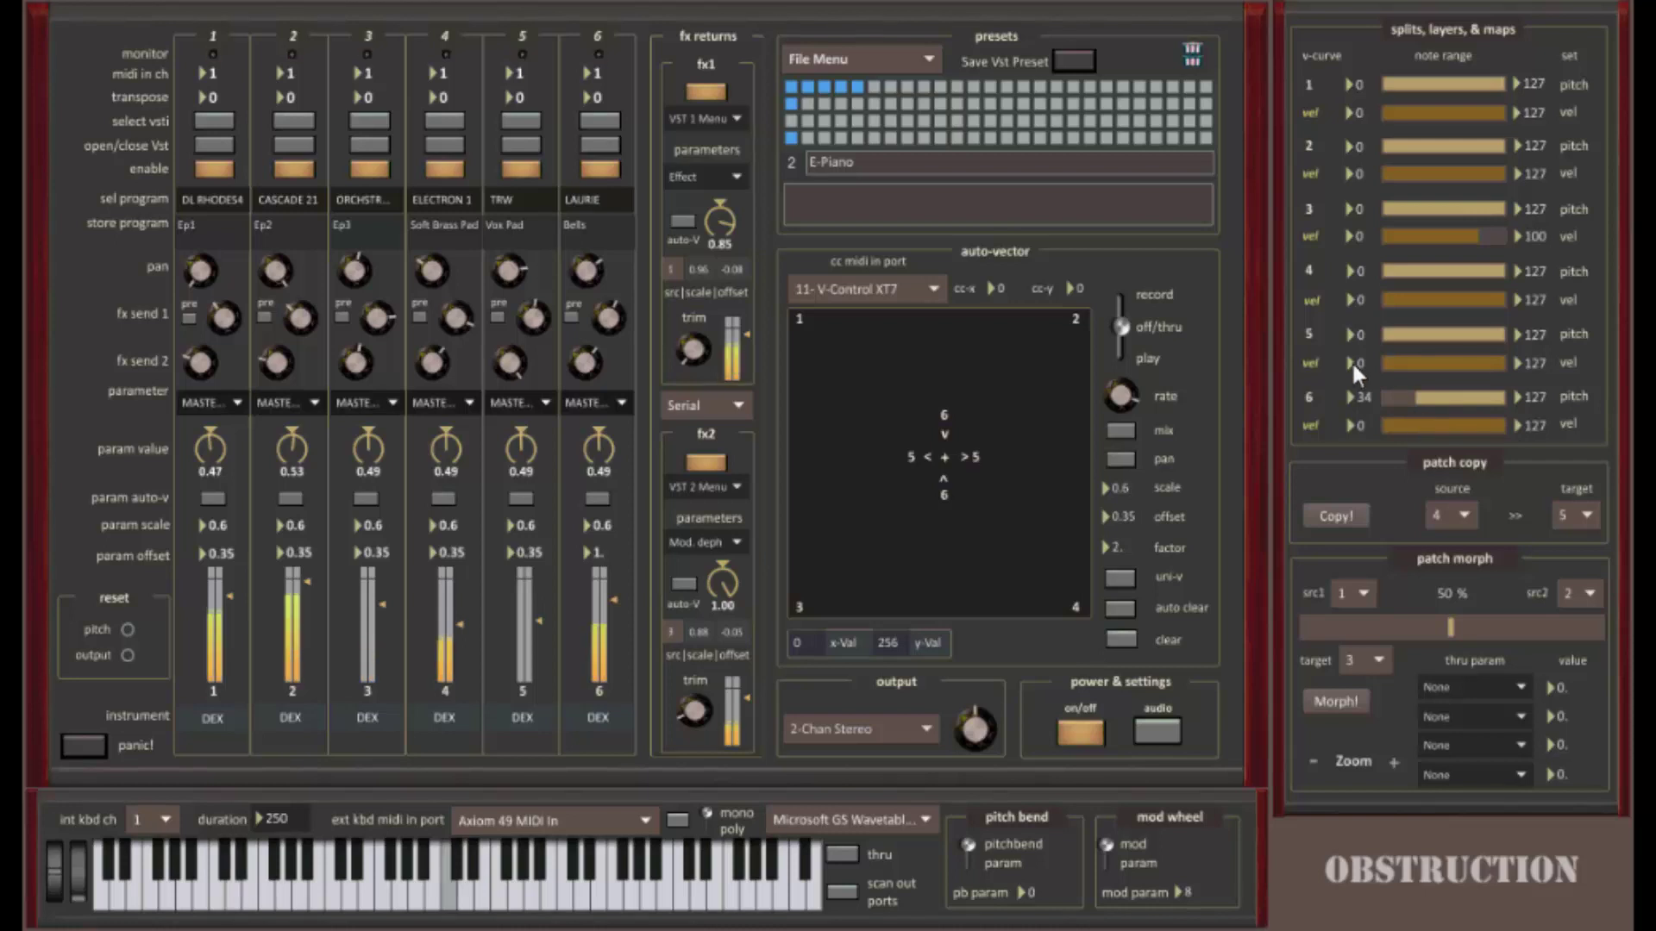
Step: Inspect voice 6's velocity curve and close its window
click(1308, 395)
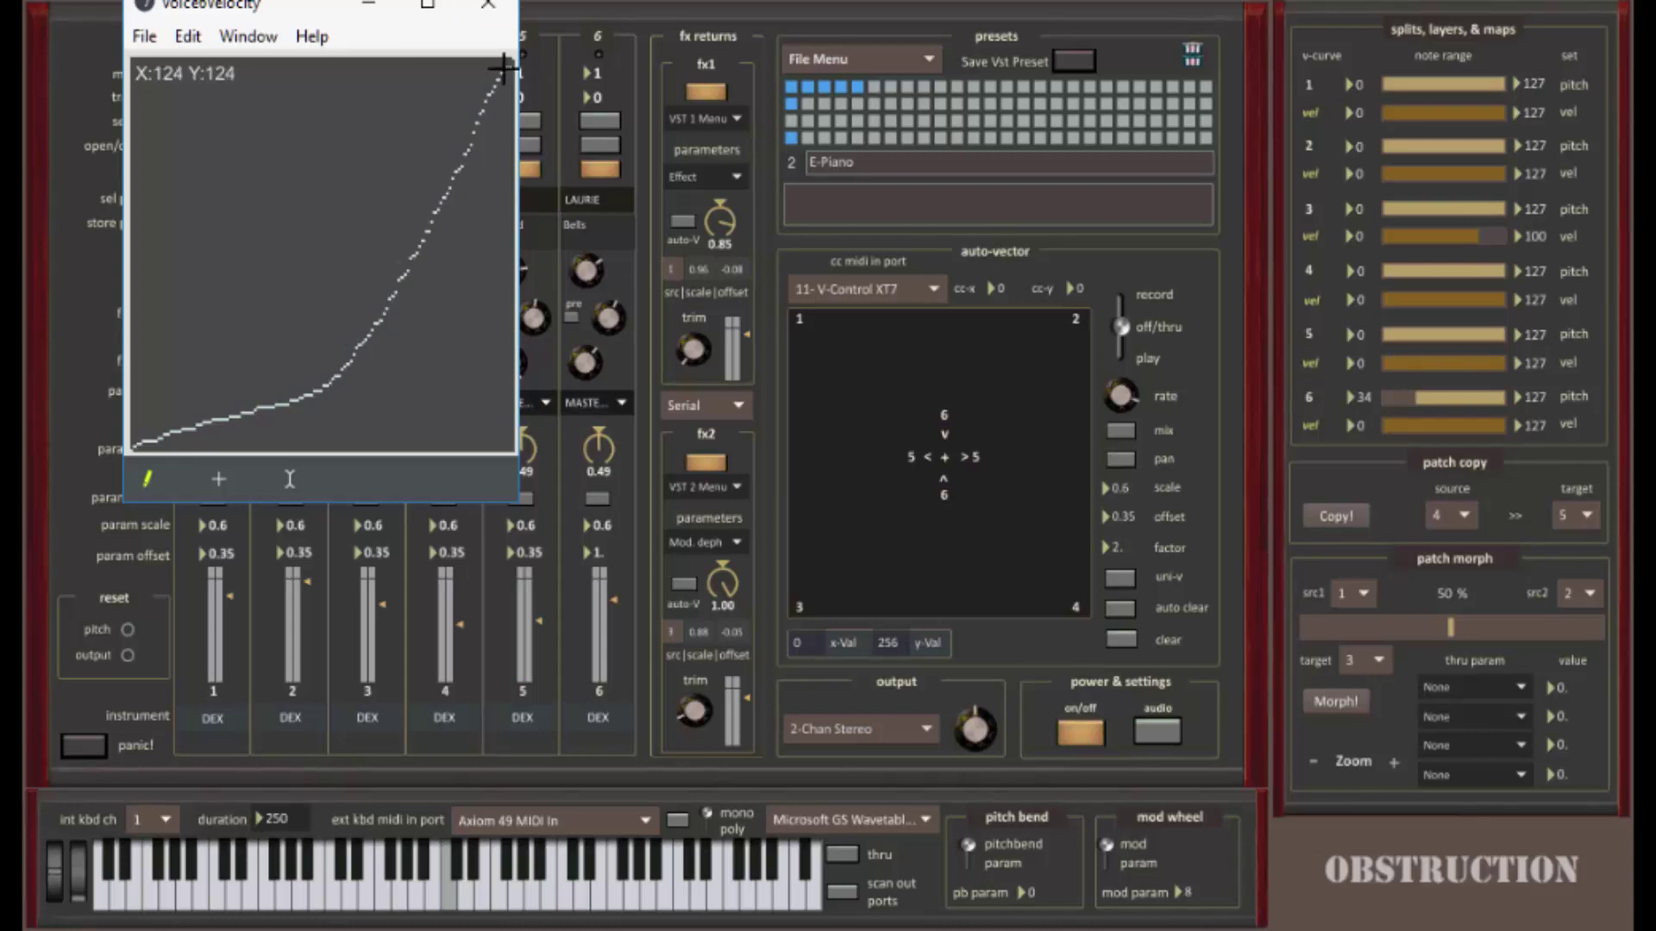
click(505, 18)
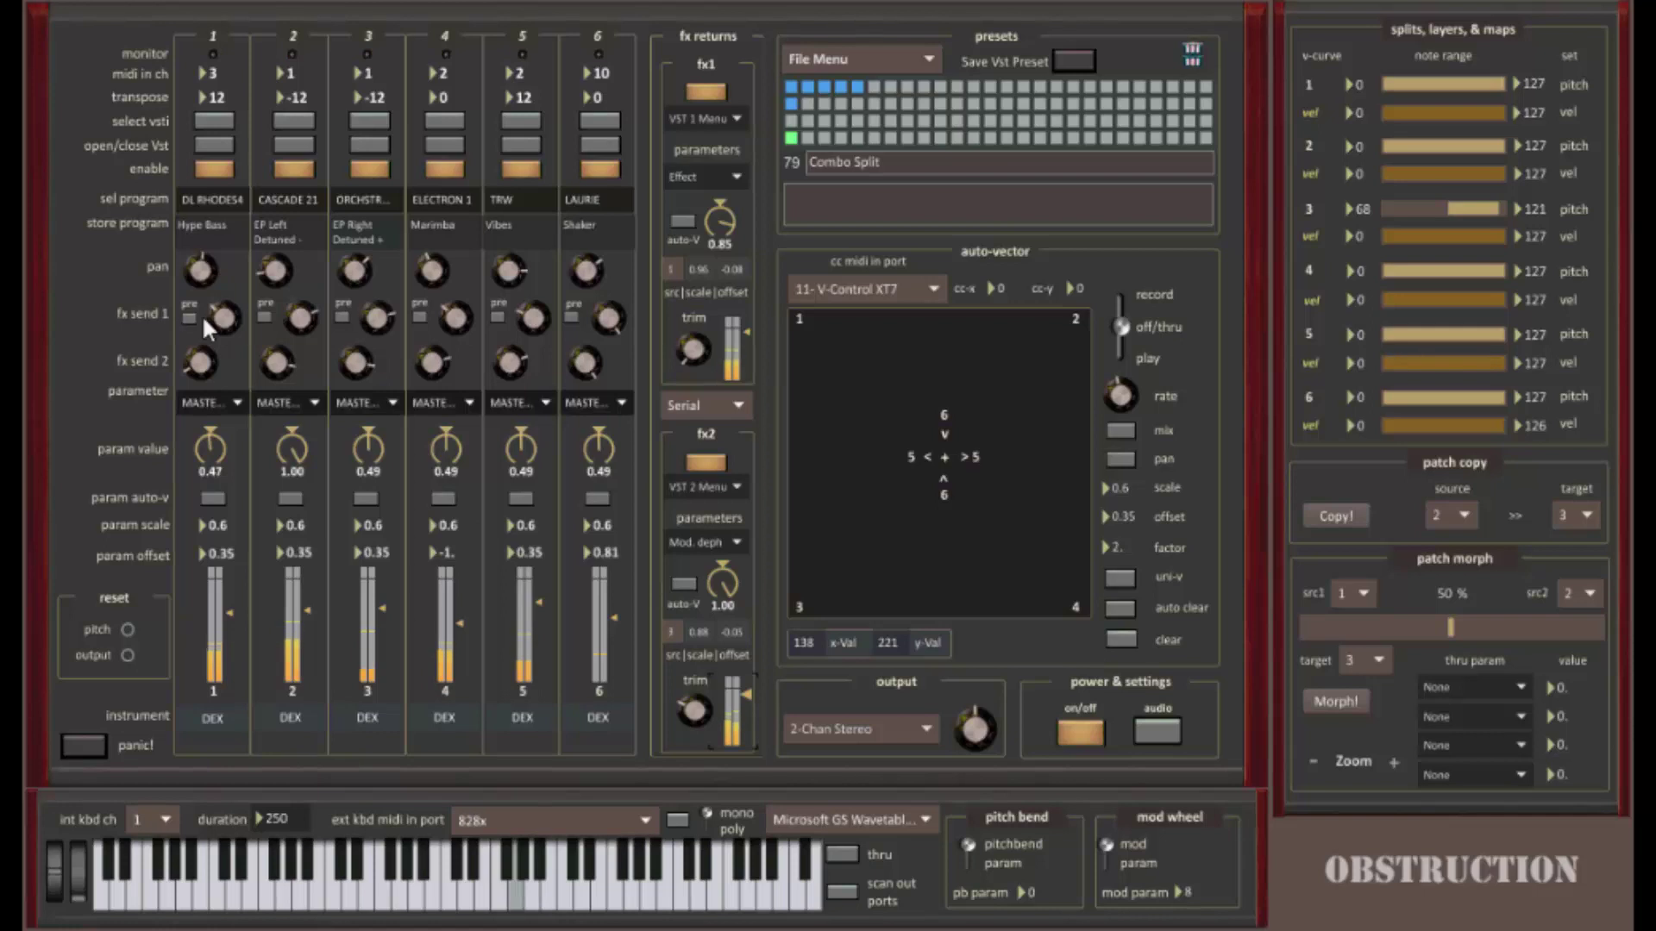
Step: View the Azuritex64 chorus loaded in fx1 and close its editor
click(722, 117)
click(703, 197)
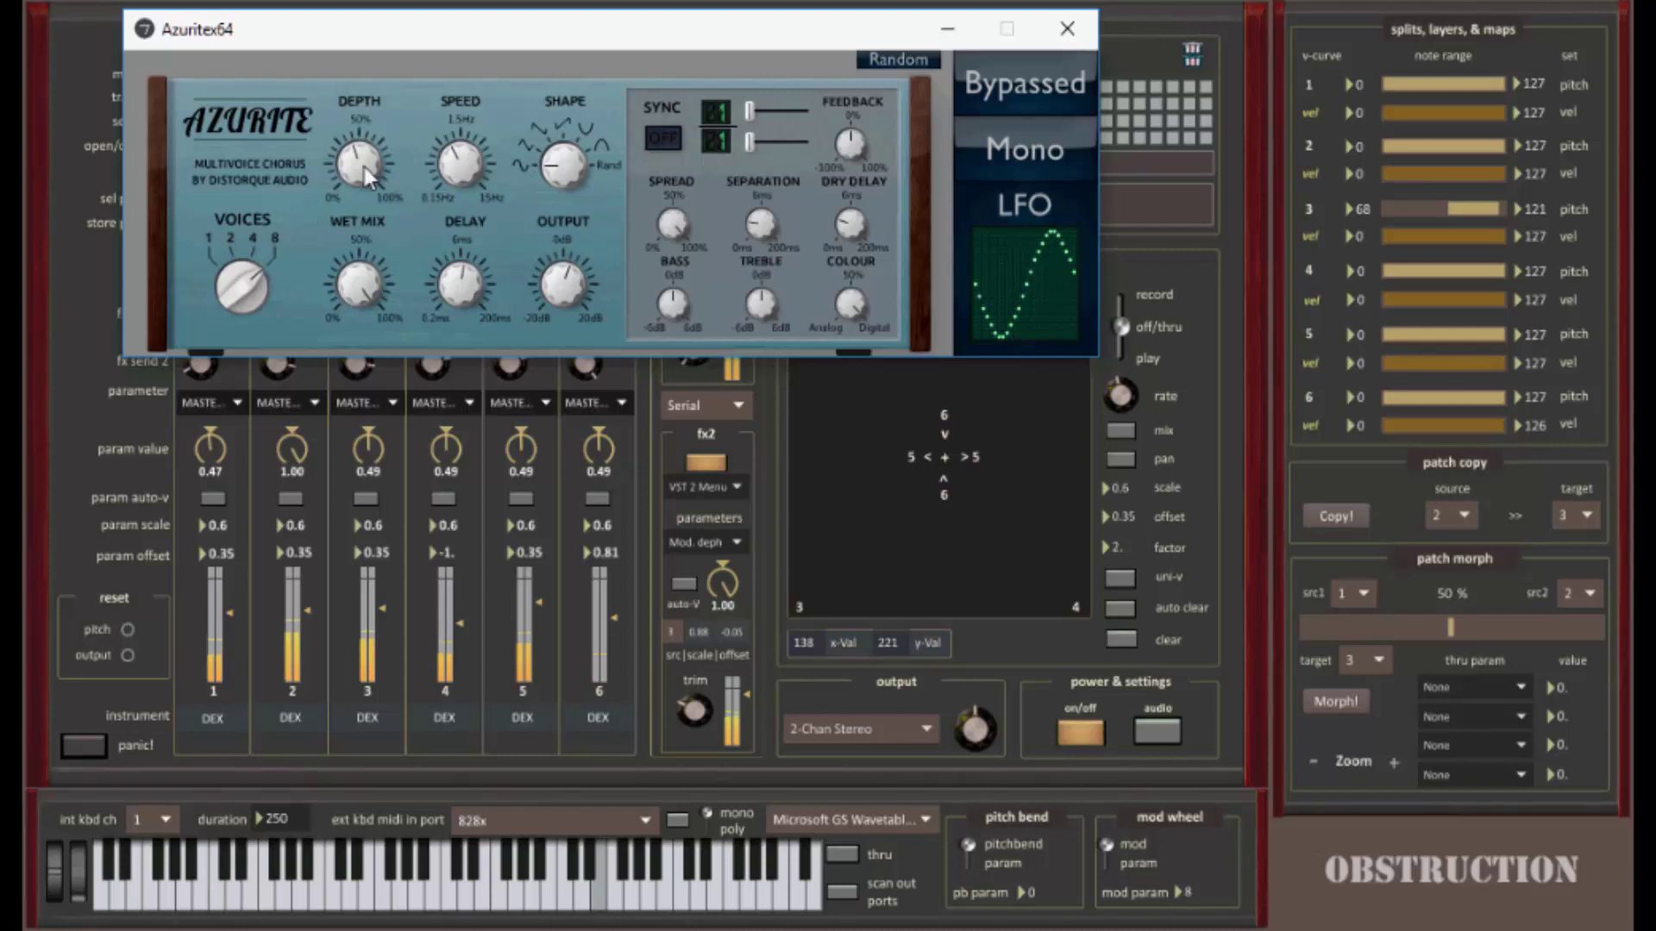
click(1064, 31)
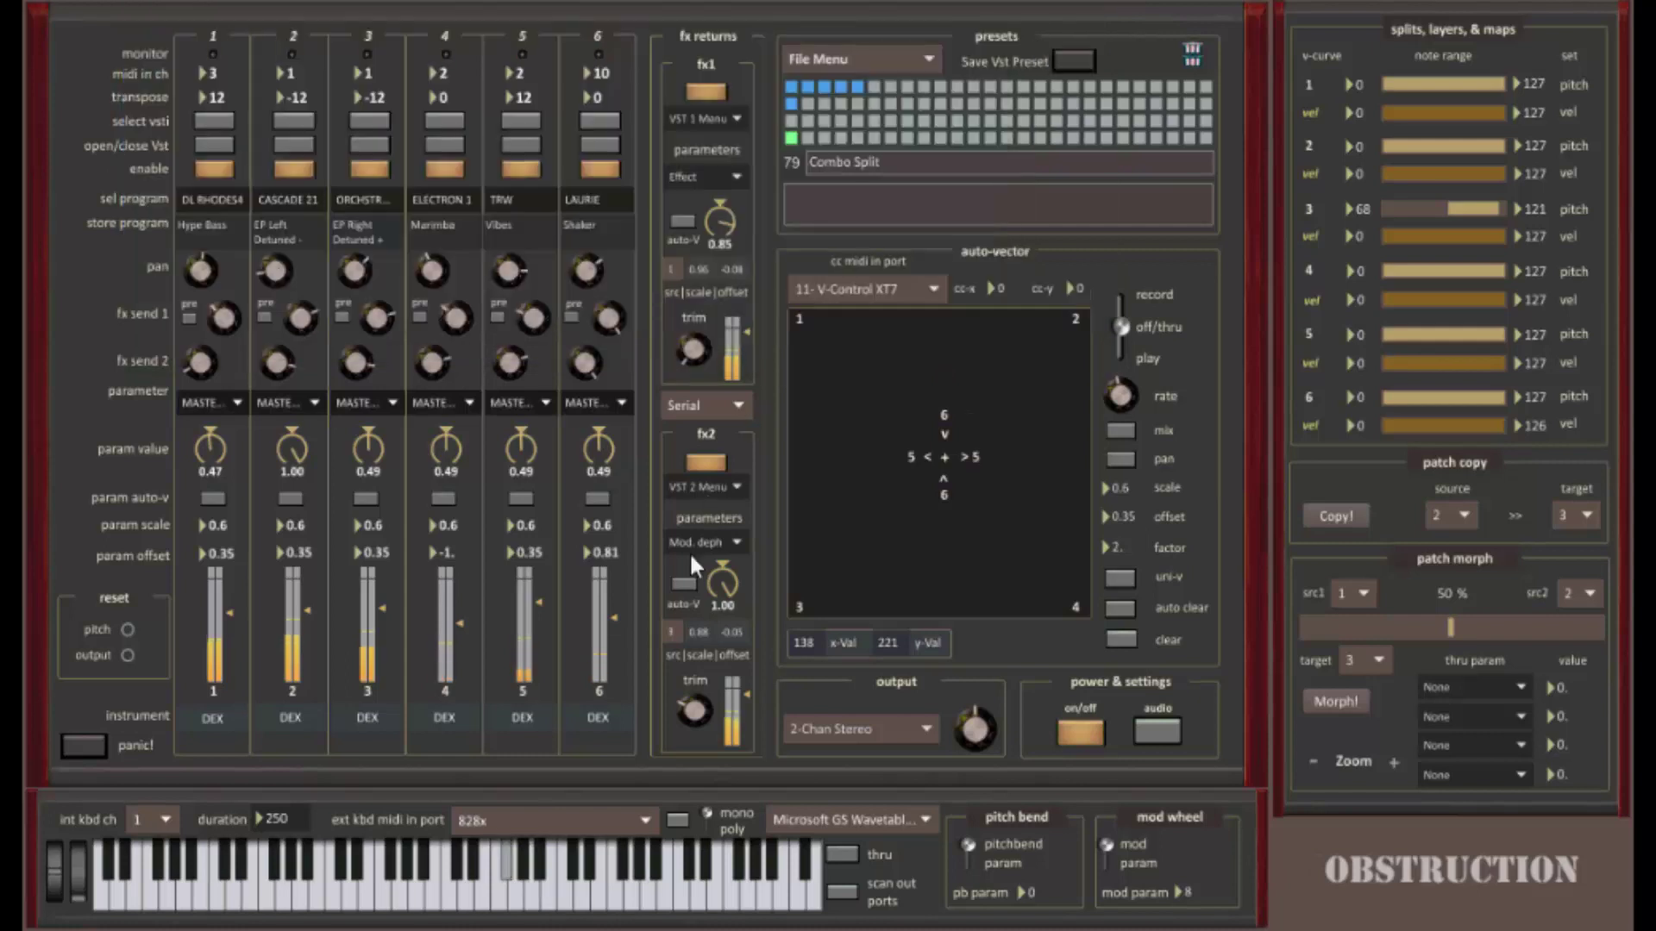
Step: Open the OrilRiver reverb loaded in fx2, adjust its decay time and close the editor
click(725, 485)
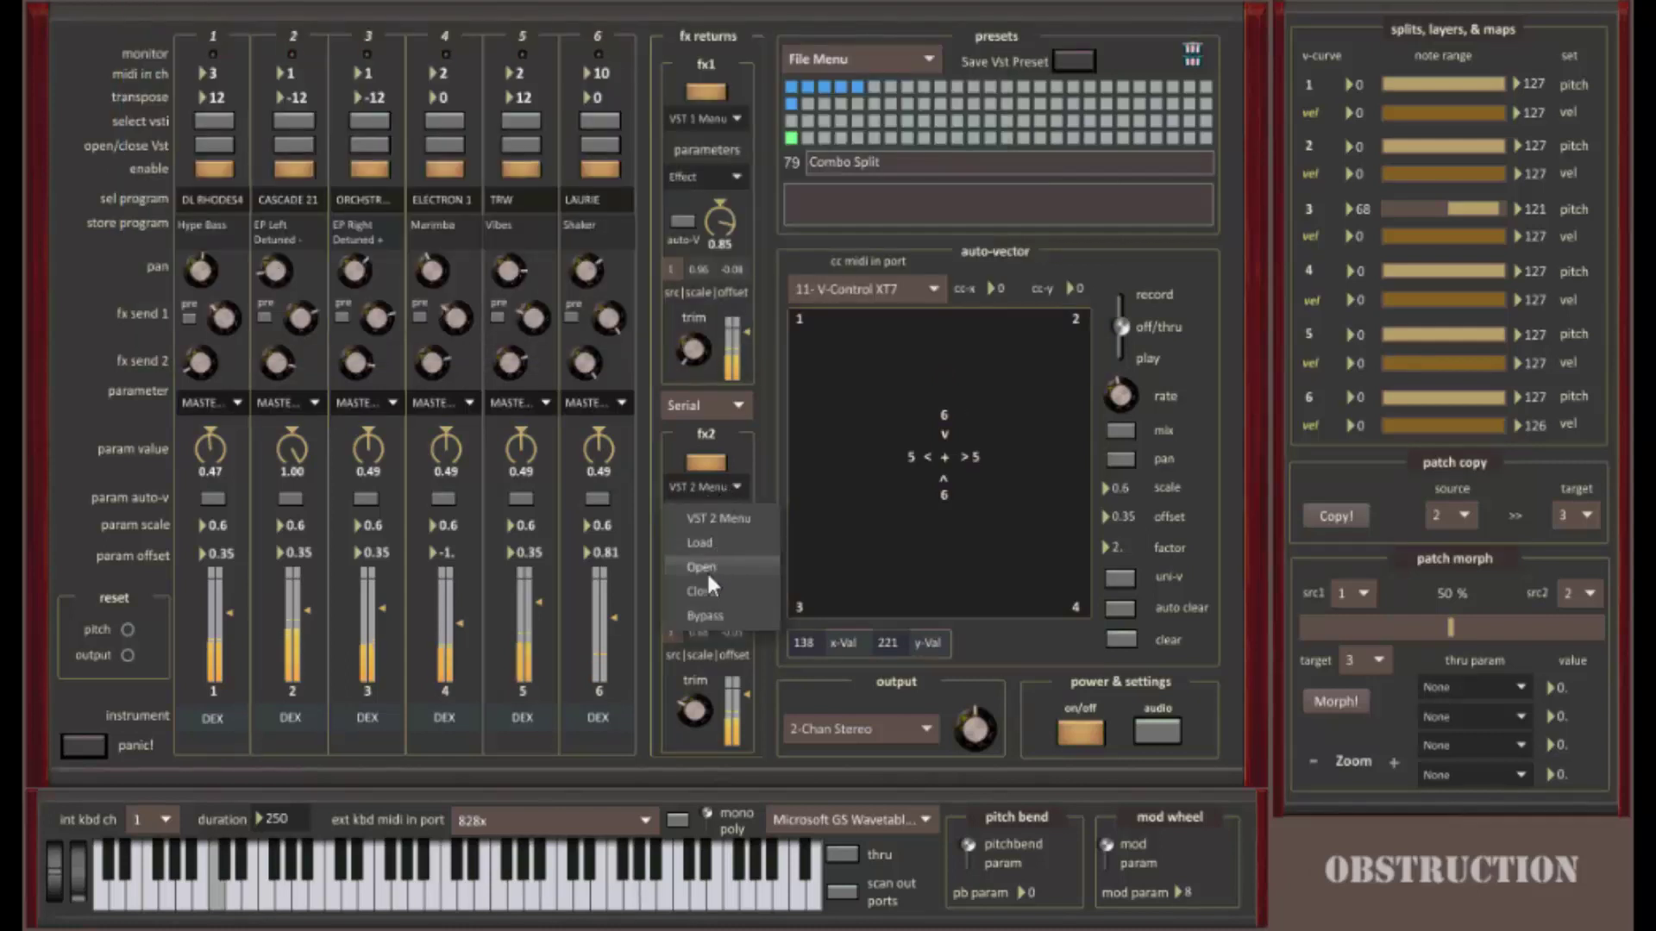
click(706, 570)
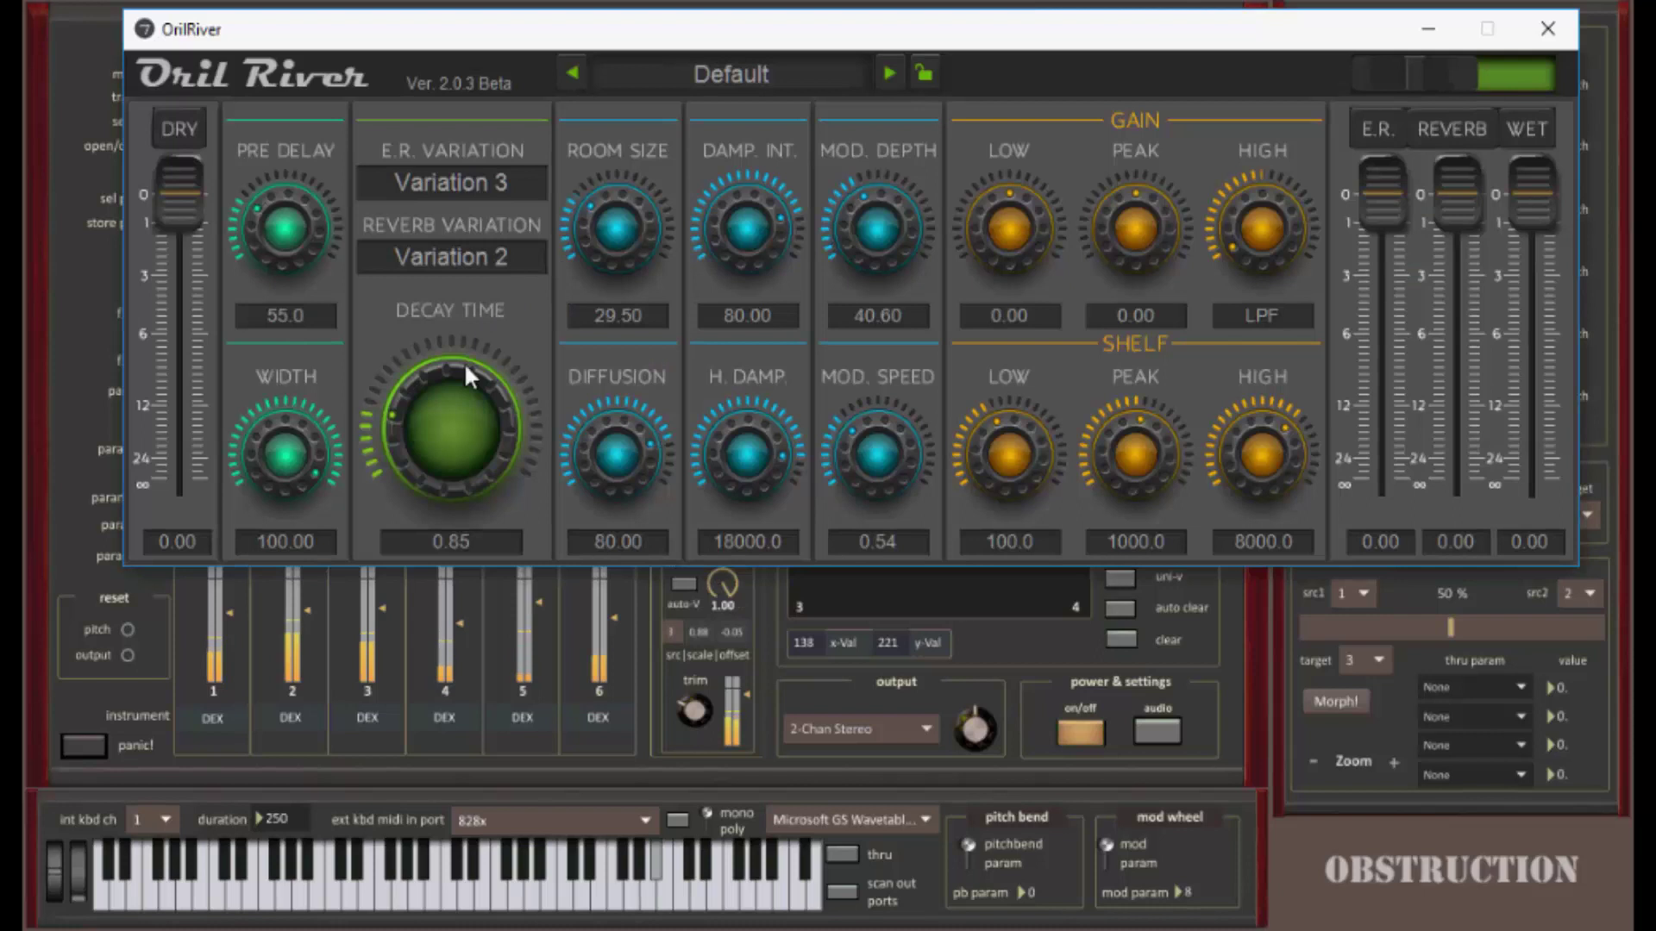
drag(469, 369, 447, 423)
click(1547, 31)
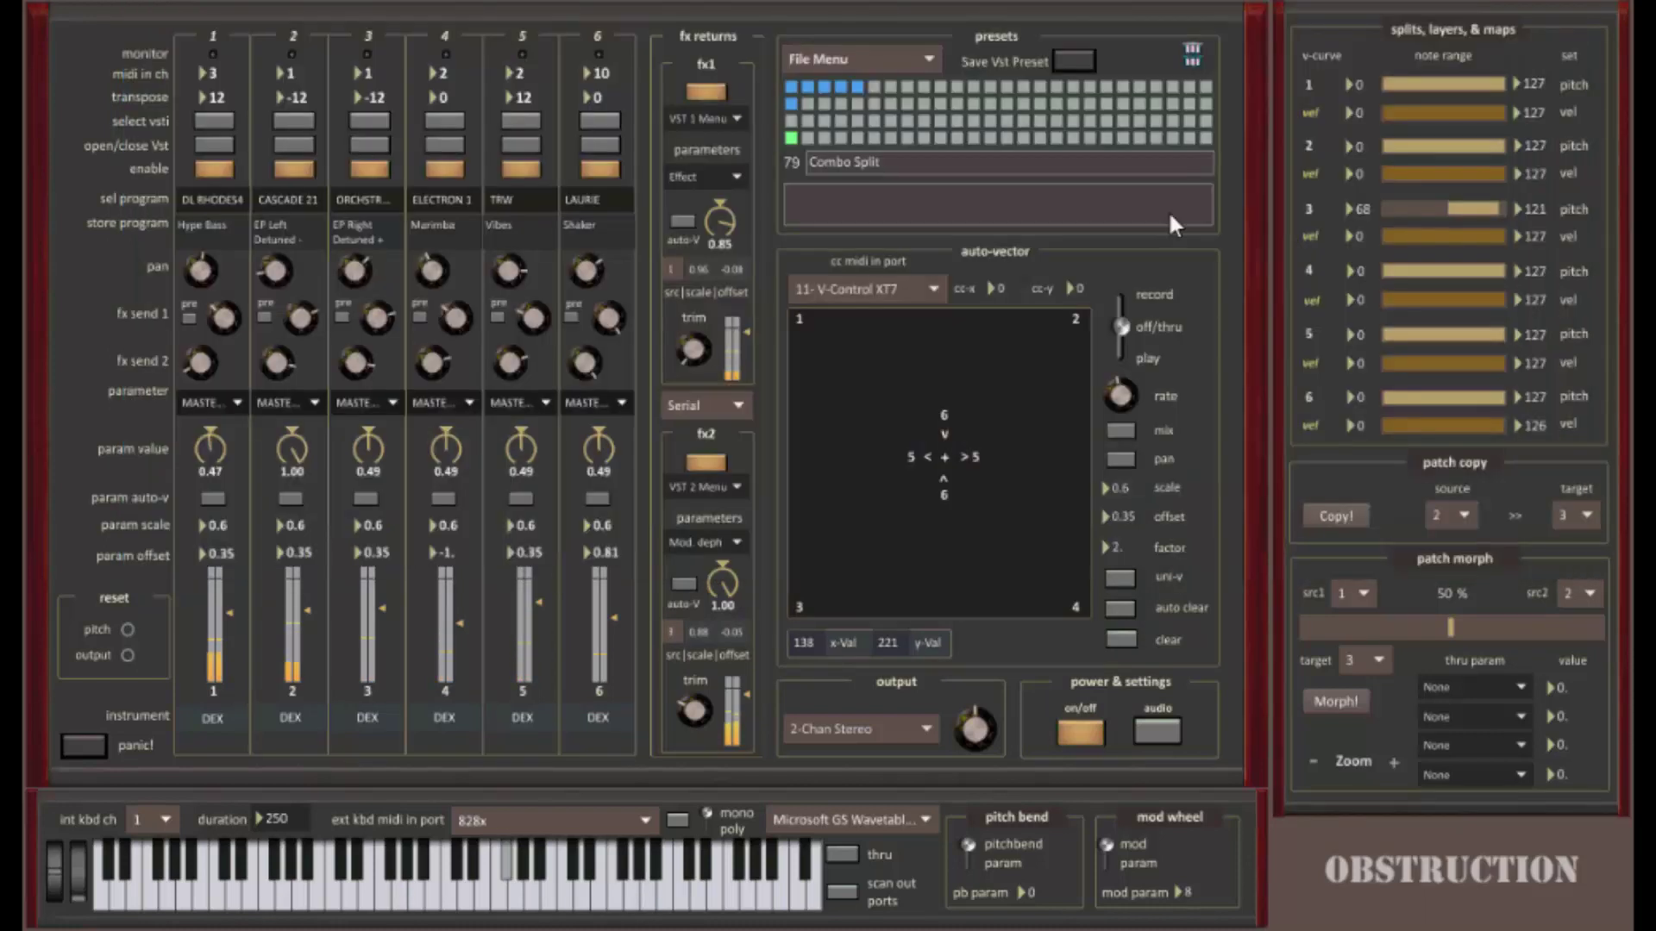
Step: Assign Wet as the fx2 parameter at a value of 1.00 and adjust the fx2 return level
click(712, 541)
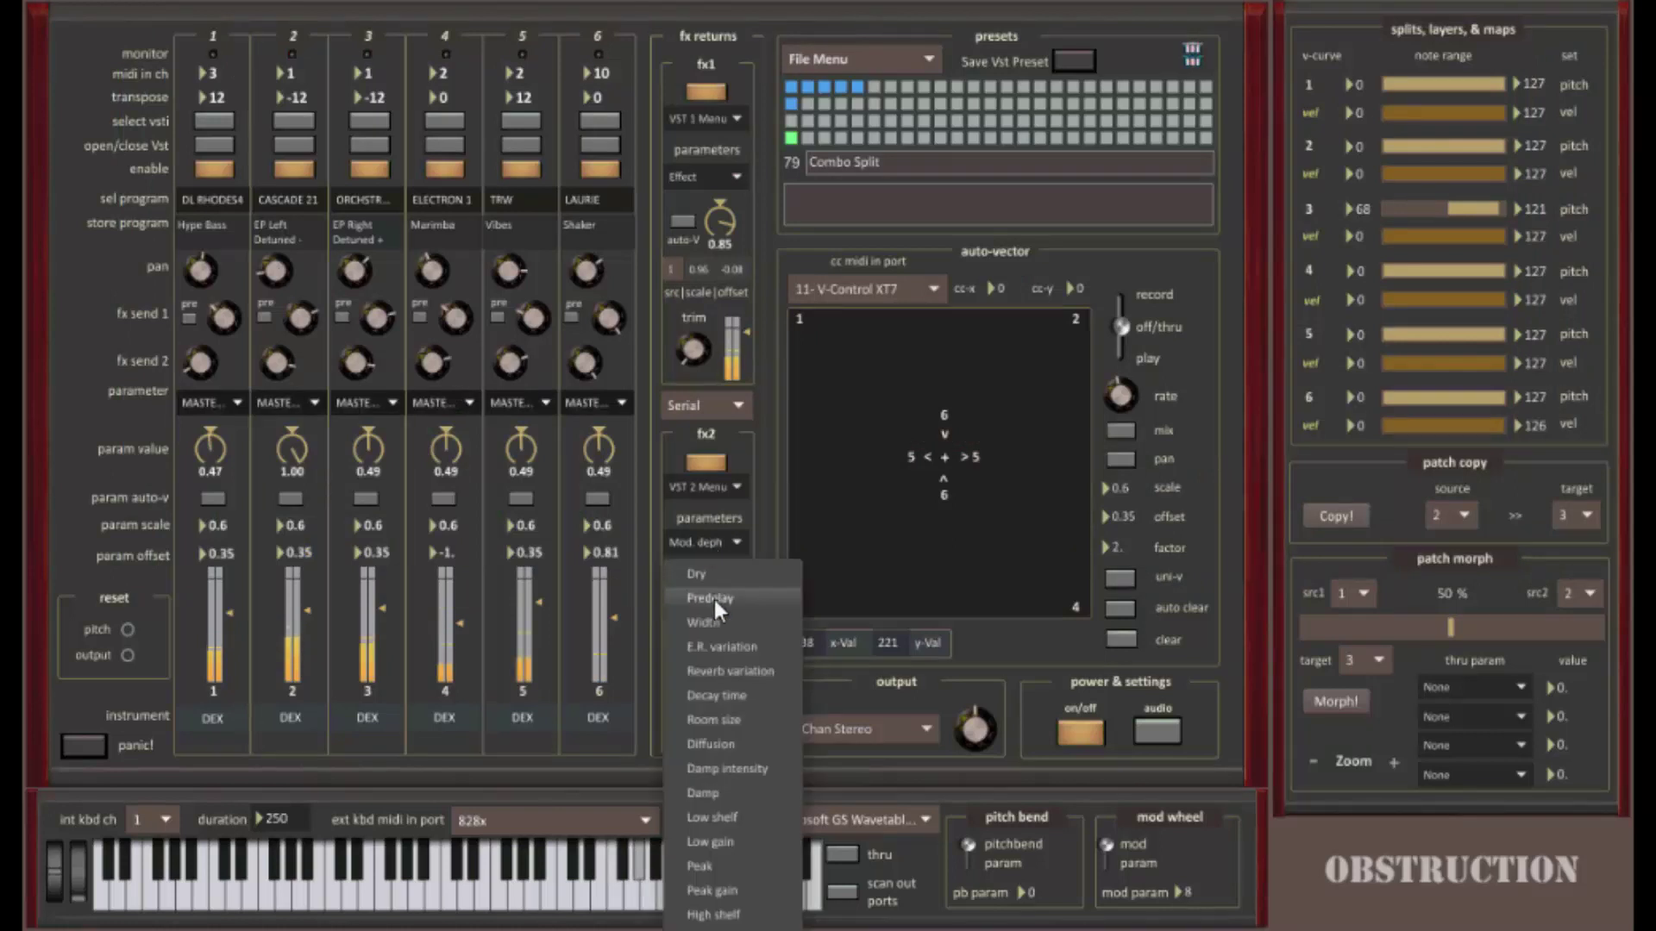
click(714, 921)
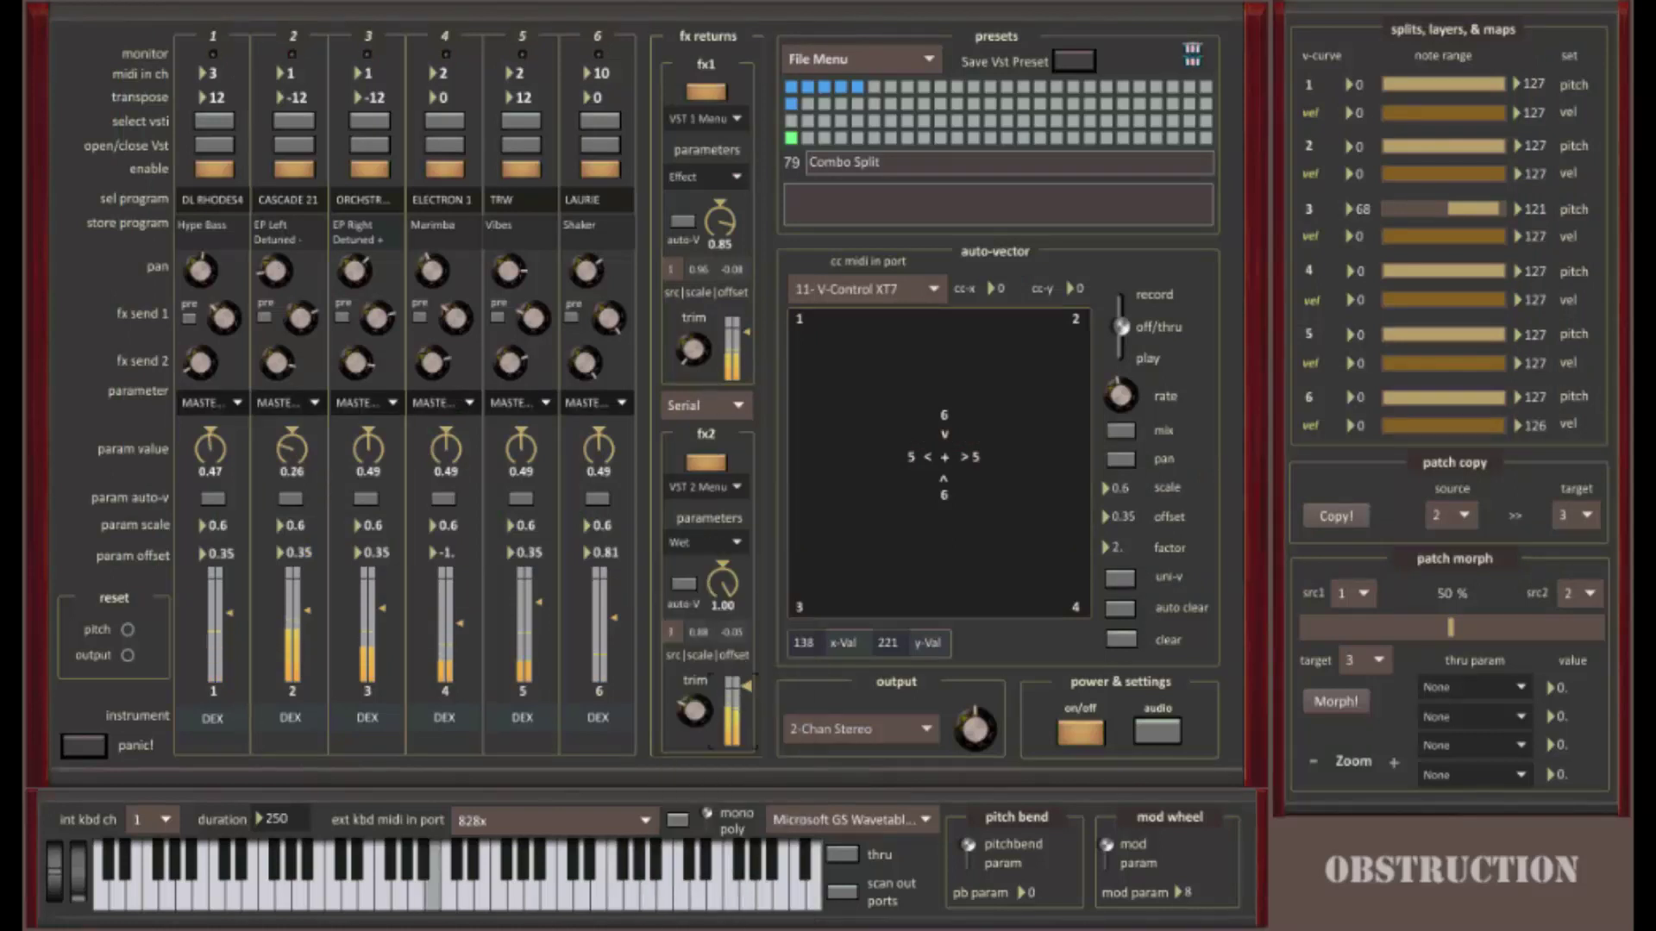
drag(743, 690, 743, 684)
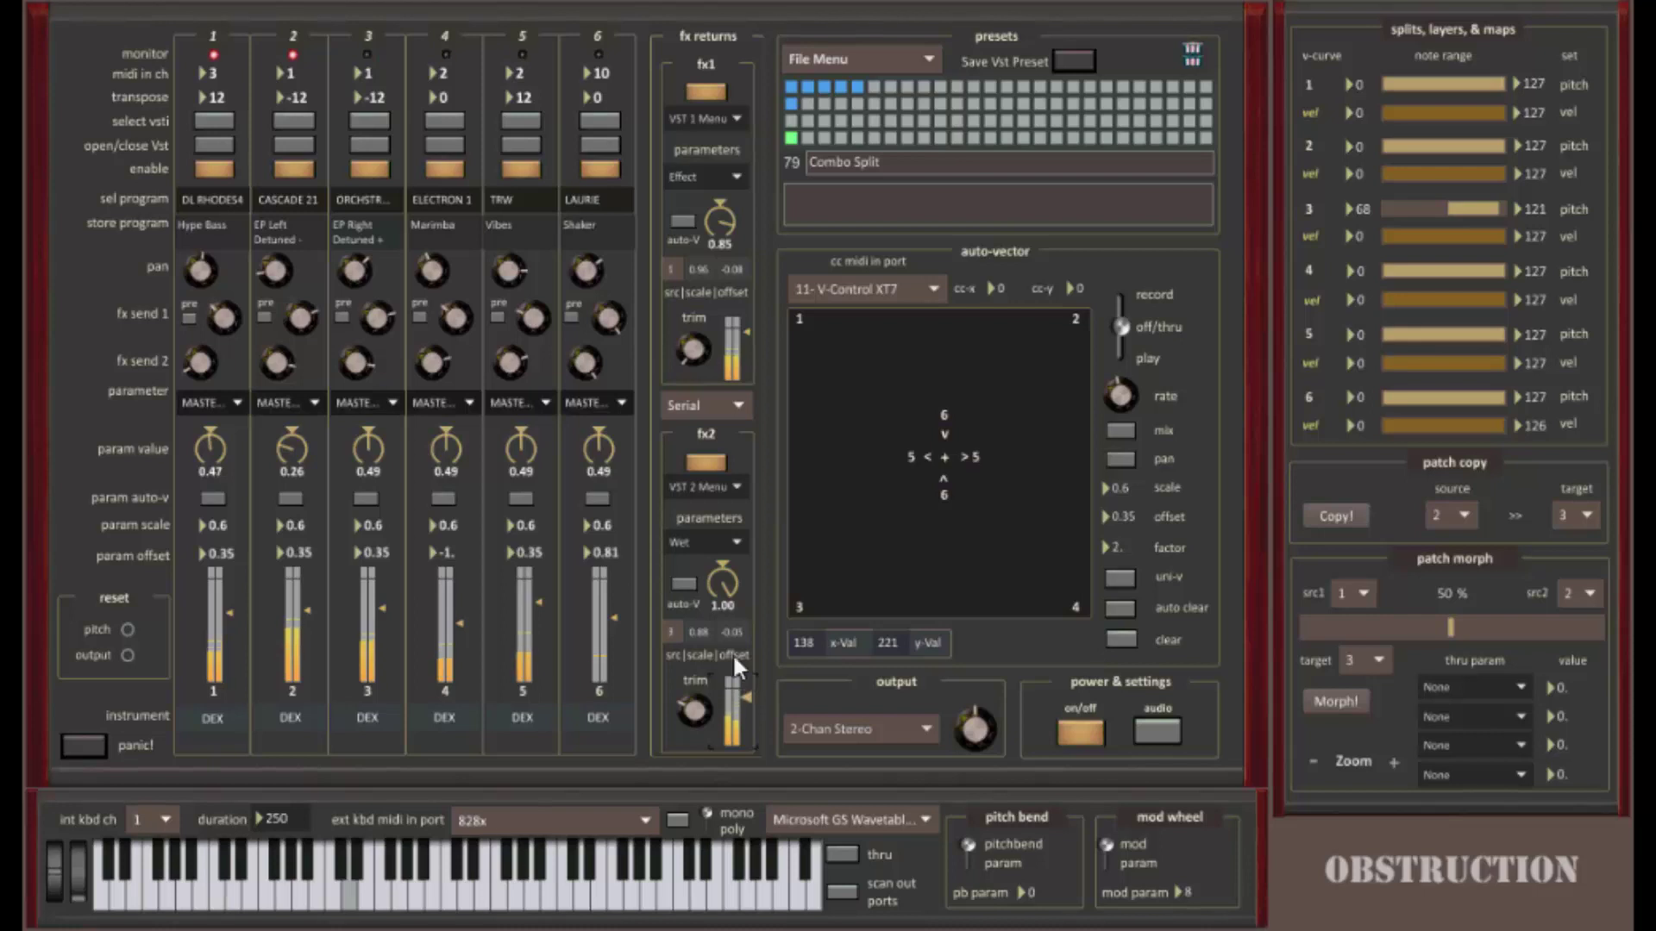
mouse_move(724, 583)
mouse_down()
mouse_move(724, 635)
mouse_move(724, 583)
mouse_up()
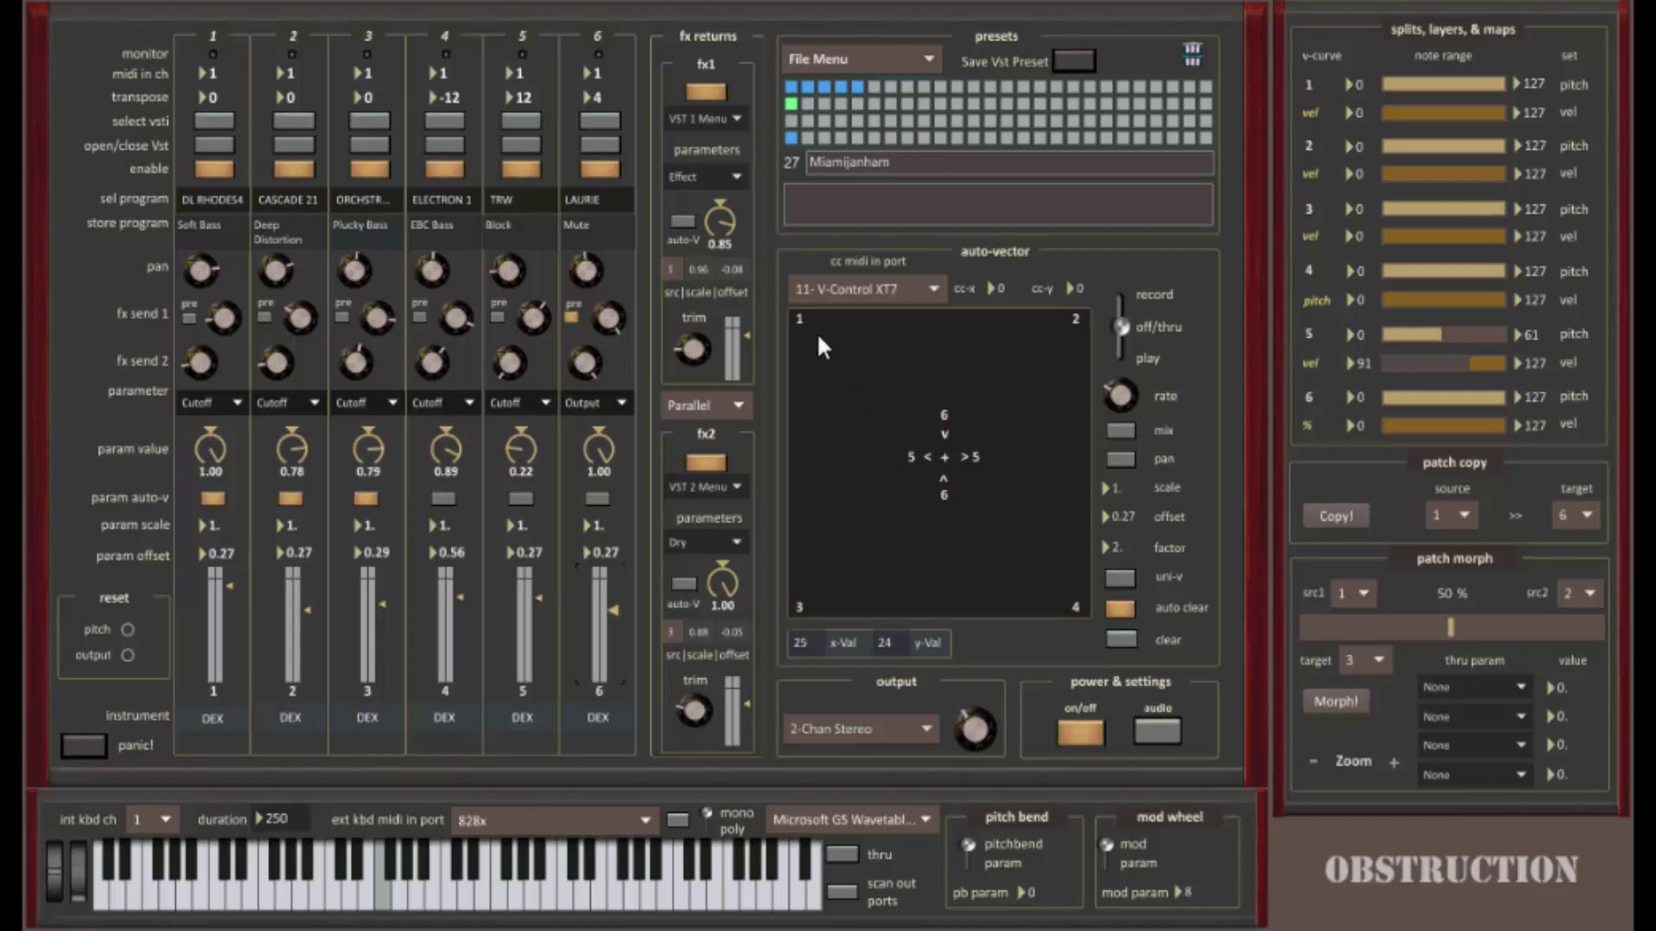
Step: Try vector mixing by moving around corner 1 of the auto-vector pad and switching mix on and off
mouse_move(818, 337)
mouse_down()
mouse_move(1036, 350)
mouse_move(841, 420)
mouse_move(1031, 448)
mouse_move(1022, 478)
mouse_move(943, 483)
mouse_move(848, 565)
mouse_move(963, 599)
mouse_move(997, 521)
mouse_move(913, 570)
mouse_move(889, 403)
mouse_move(990, 407)
mouse_move(852, 397)
mouse_move(828, 338)
mouse_up()
scroll(595, 406, up, 1)
click(1120, 430)
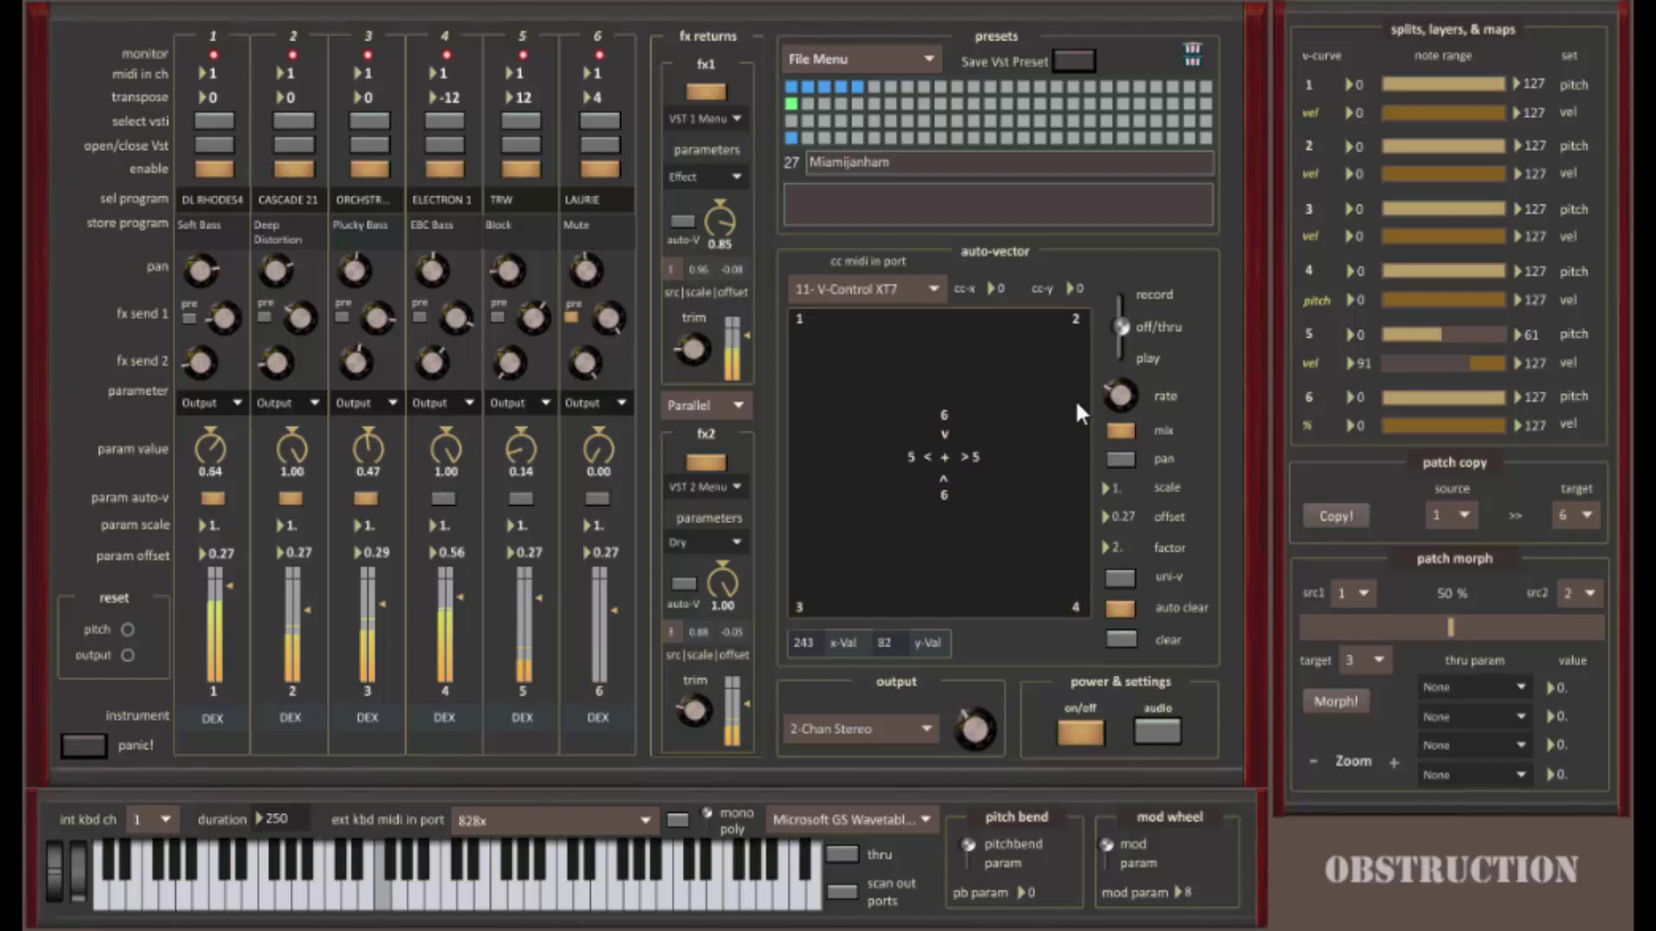
click(1109, 427)
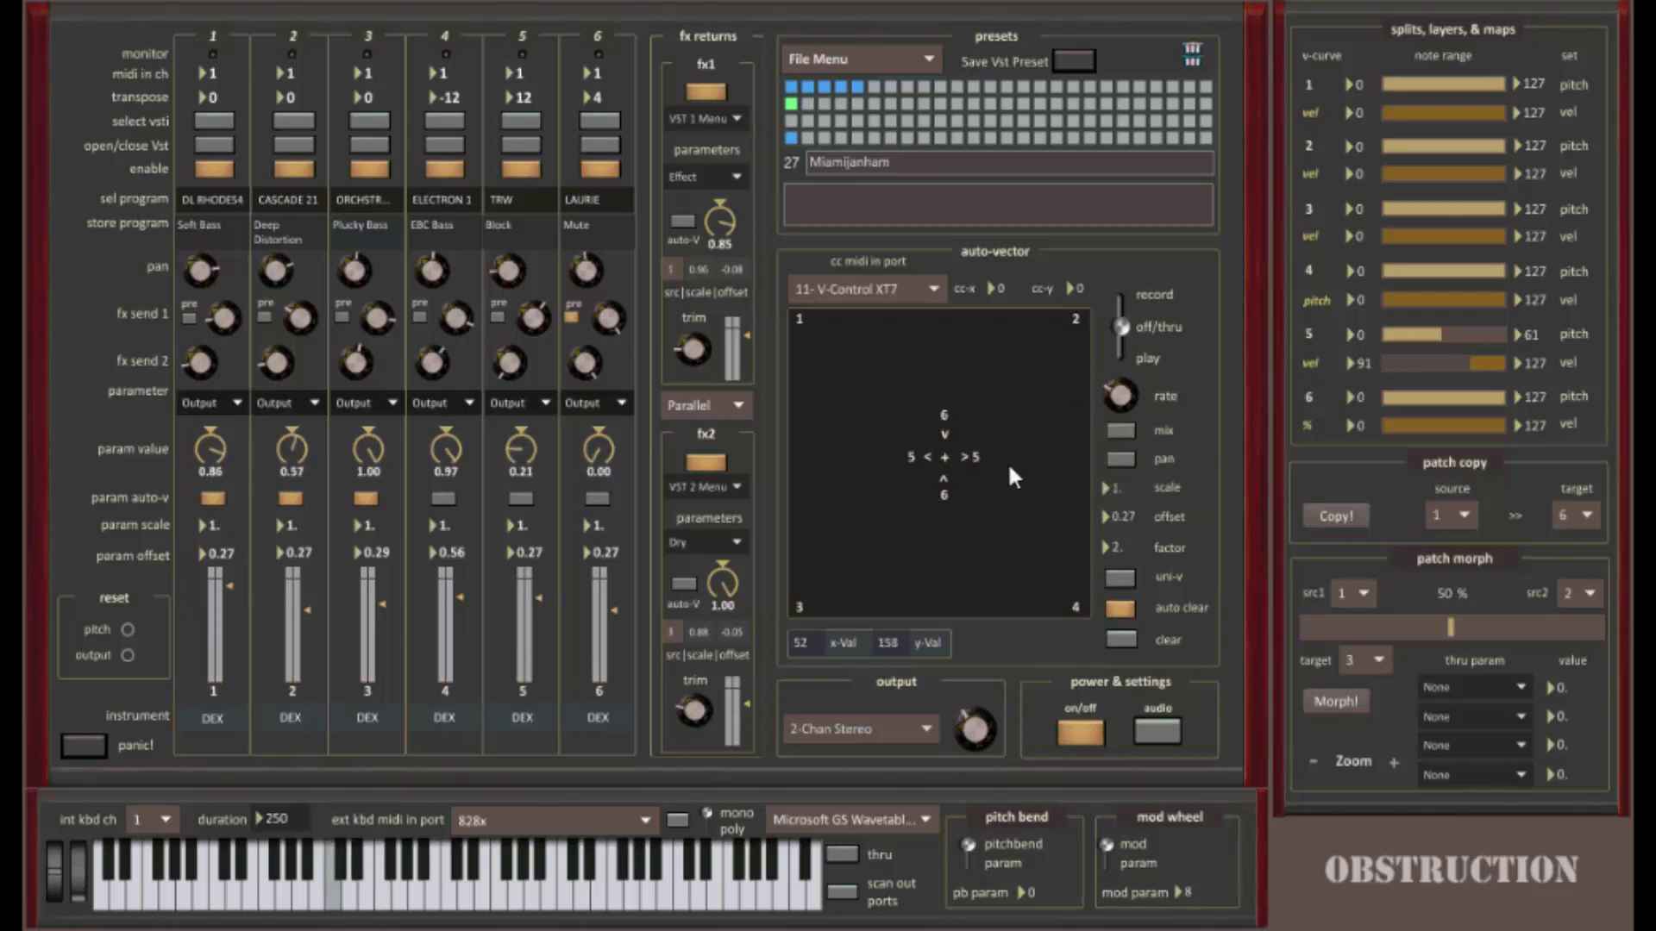
Step: Try vector panning by enabling pan, moving across the auto-vector pad from corner 1, and disabling pan again
click(1120, 457)
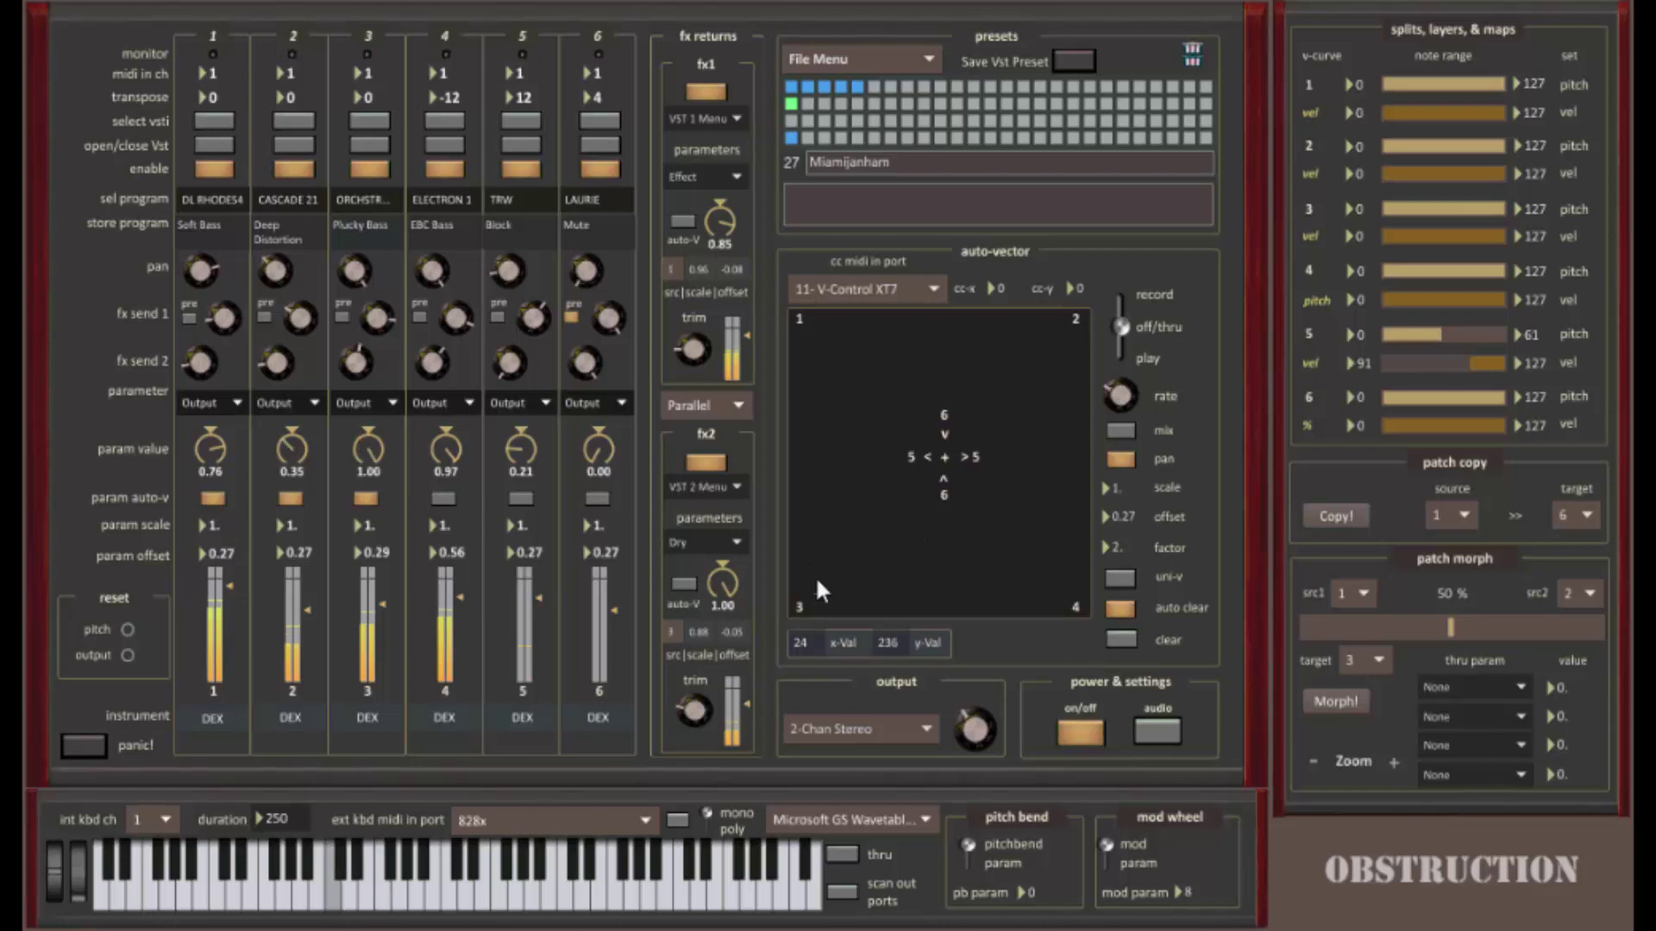
mouse_move(830, 333)
mouse_down()
mouse_move(1008, 326)
mouse_move(1074, 342)
mouse_move(922, 413)
mouse_move(878, 482)
mouse_move(1009, 528)
mouse_move(892, 572)
mouse_move(874, 423)
mouse_move(838, 375)
mouse_move(1017, 469)
mouse_move(938, 514)
mouse_up()
click(1111, 458)
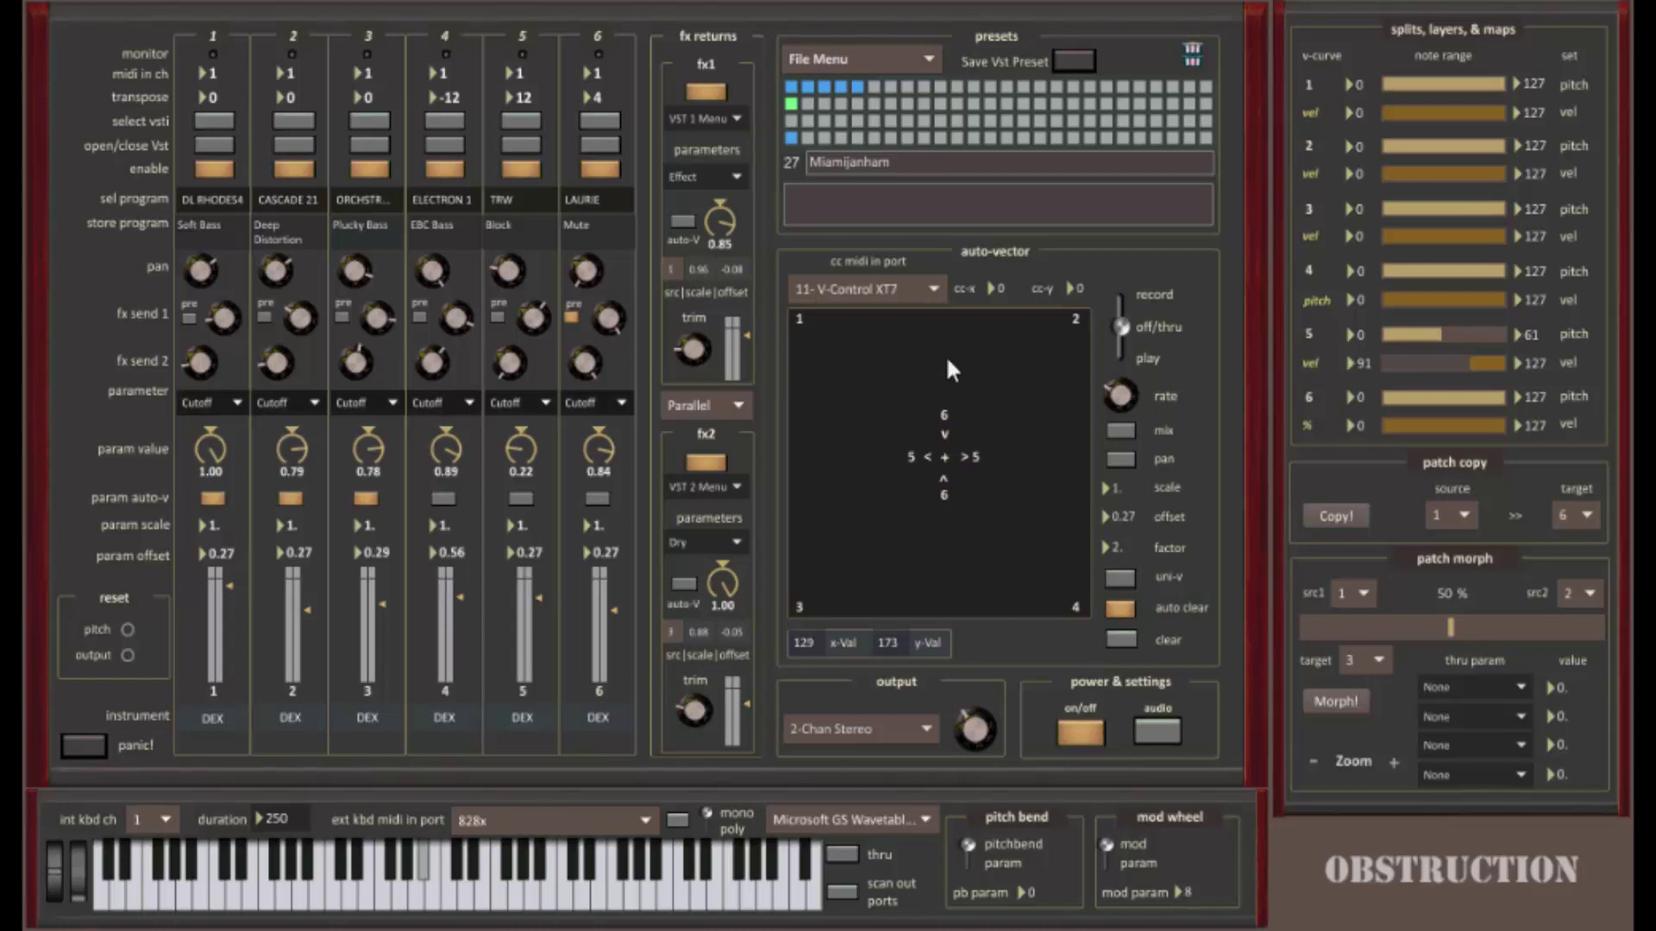
Step: Record freehand looping paths across the auto-vector pad and switch the auto-vector to play
click(1118, 300)
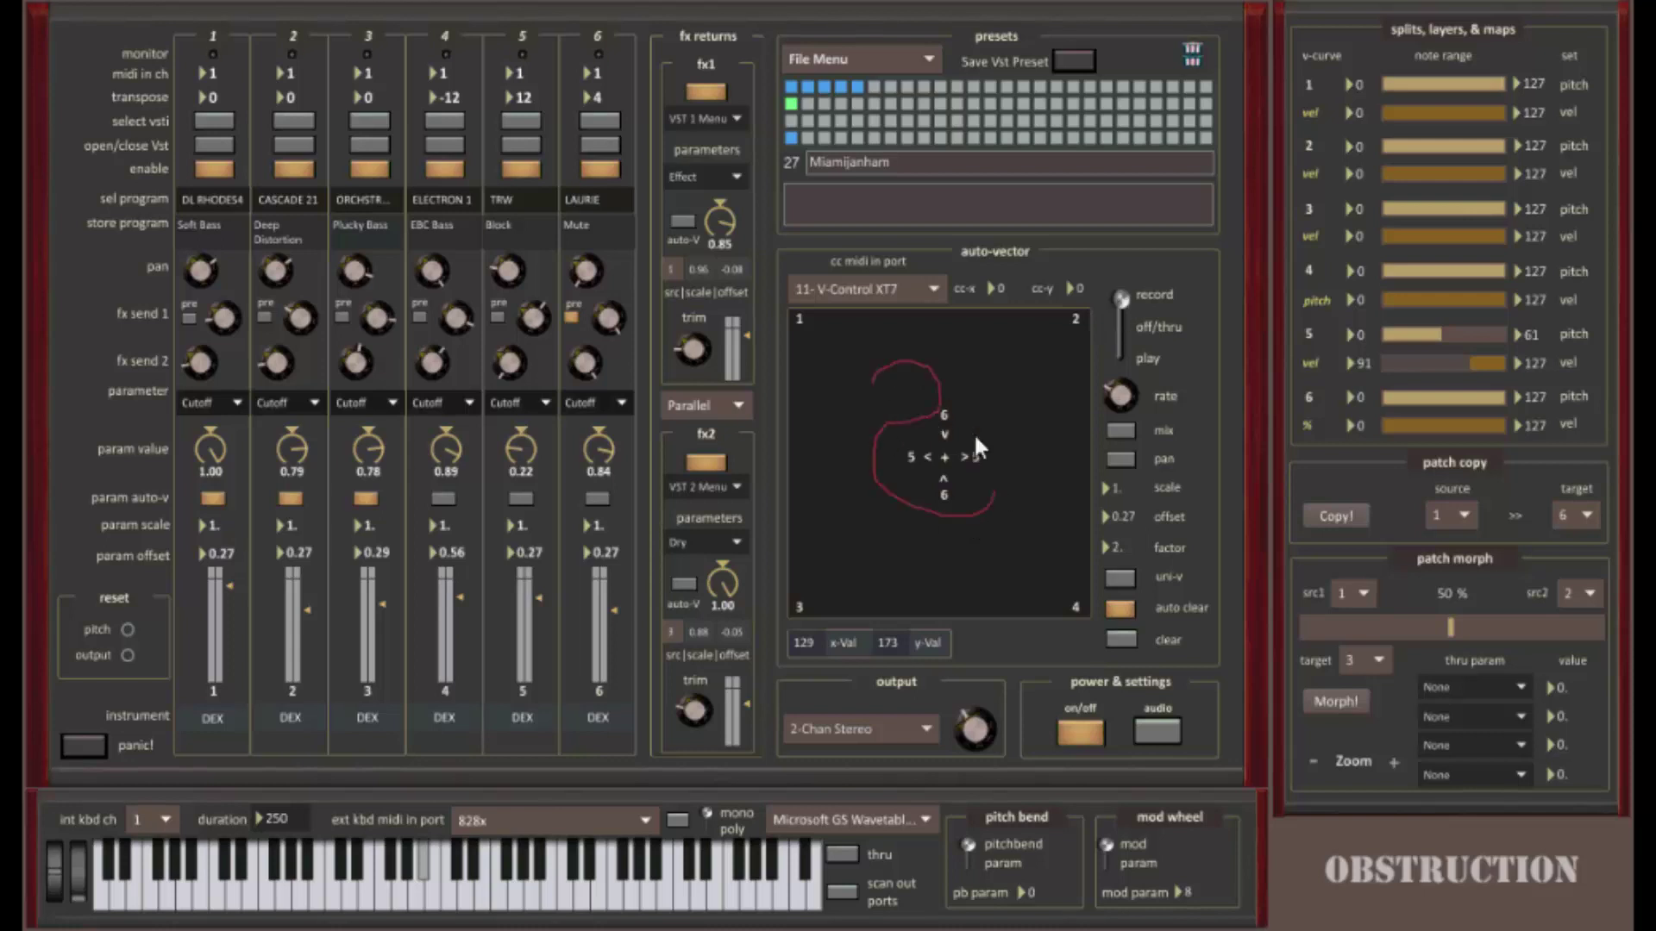
mouse_move(935, 558)
mouse_down()
mouse_move(1010, 571)
mouse_move(1064, 387)
mouse_move(971, 374)
mouse_move(994, 576)
mouse_up()
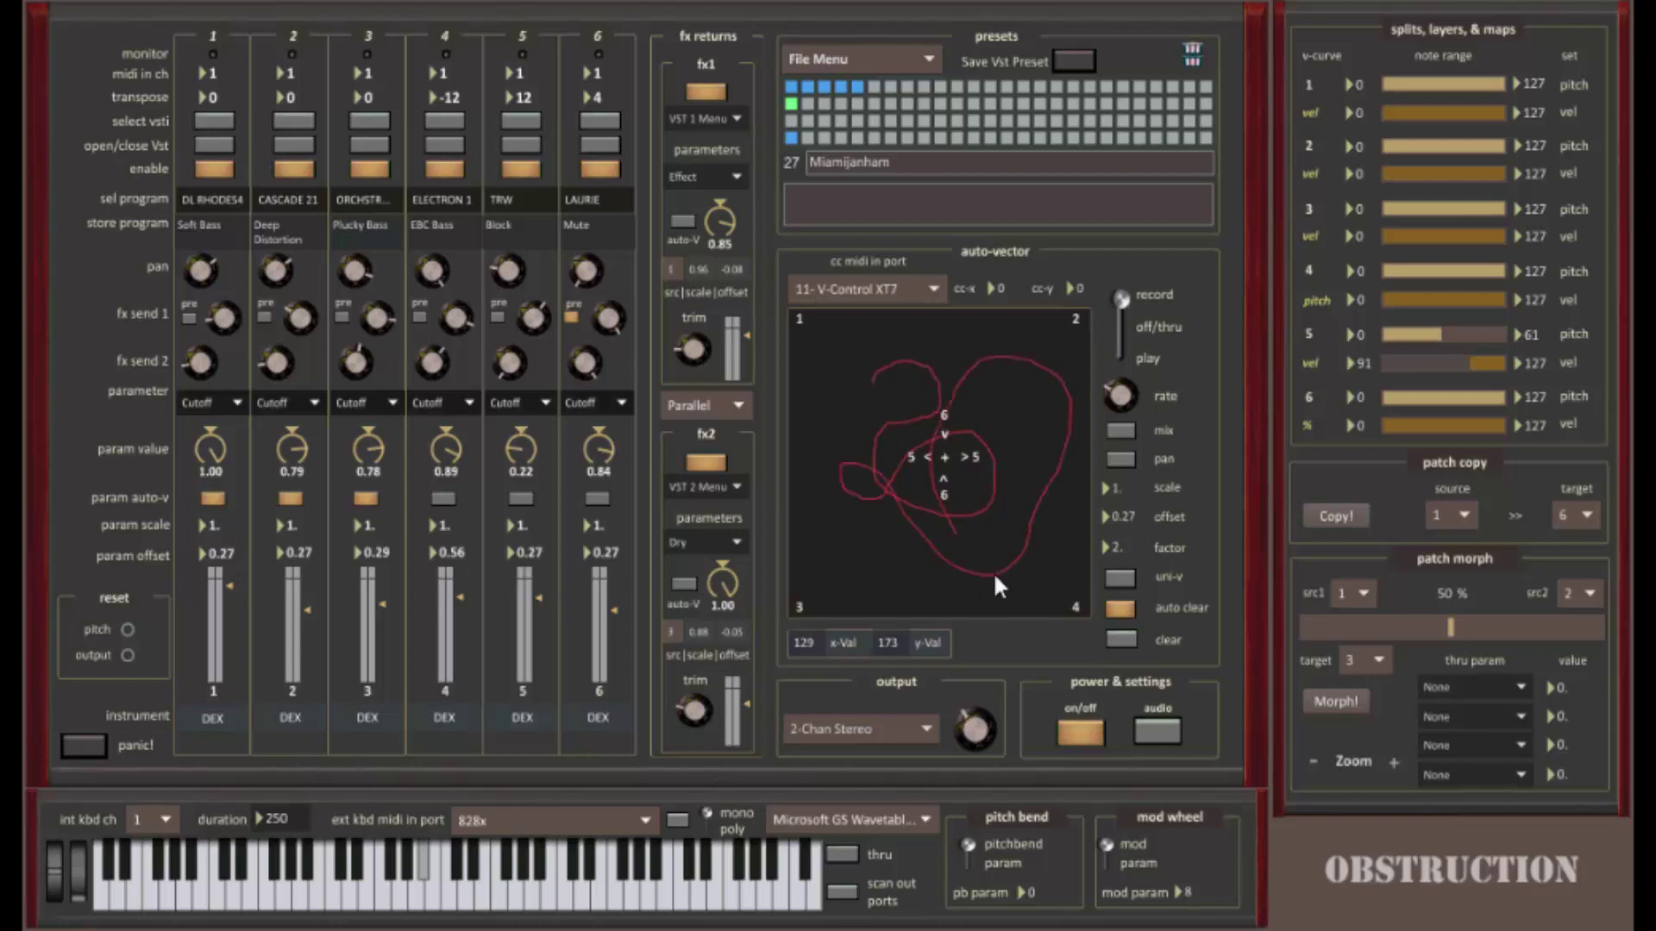
drag(878, 378, 876, 378)
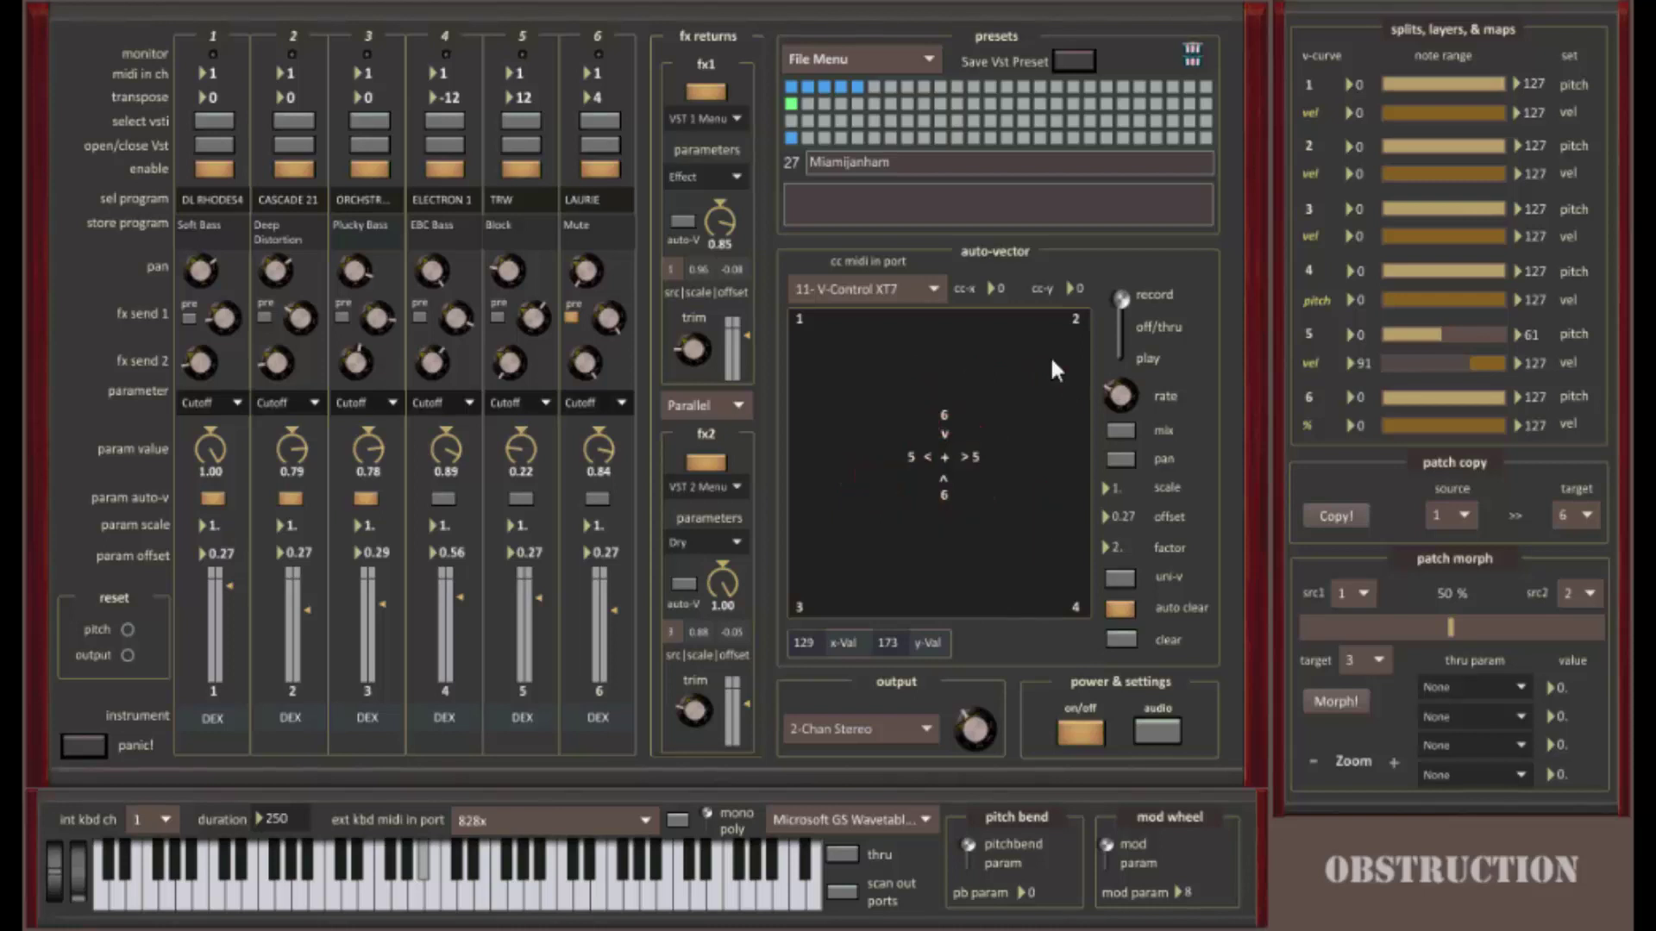
click(1121, 328)
click(1119, 359)
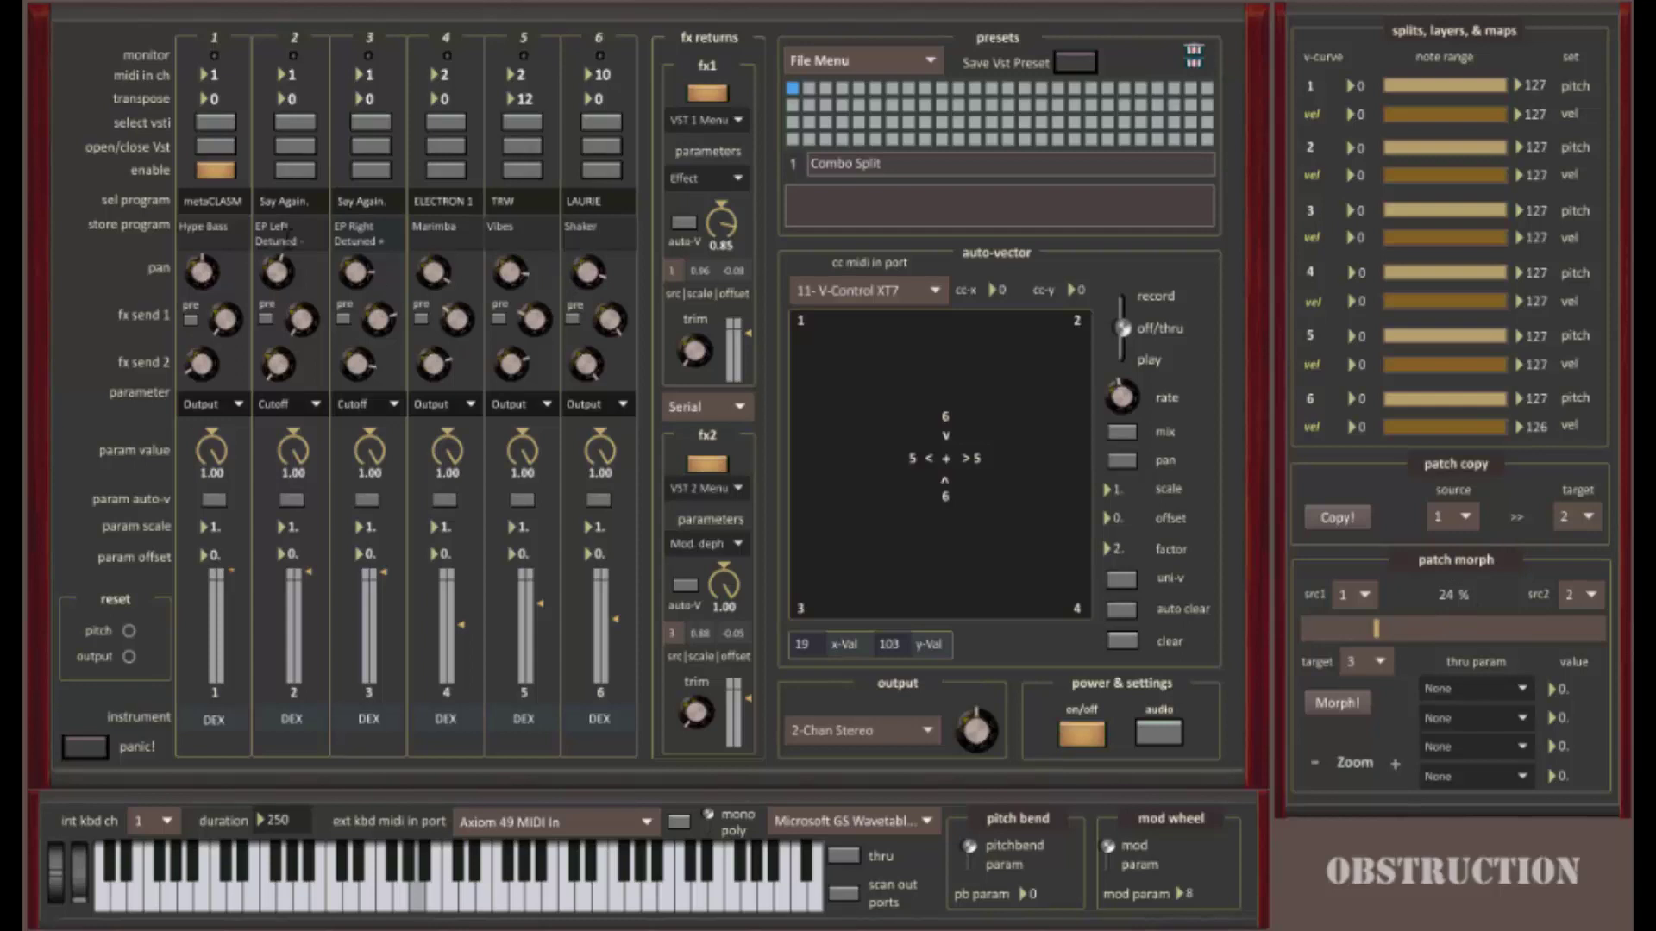
Step: Disable instruments 1 and 2 so only instrument 3 is enabled, and try patch morph amounts of 50%, 80% and 21%
click(209, 171)
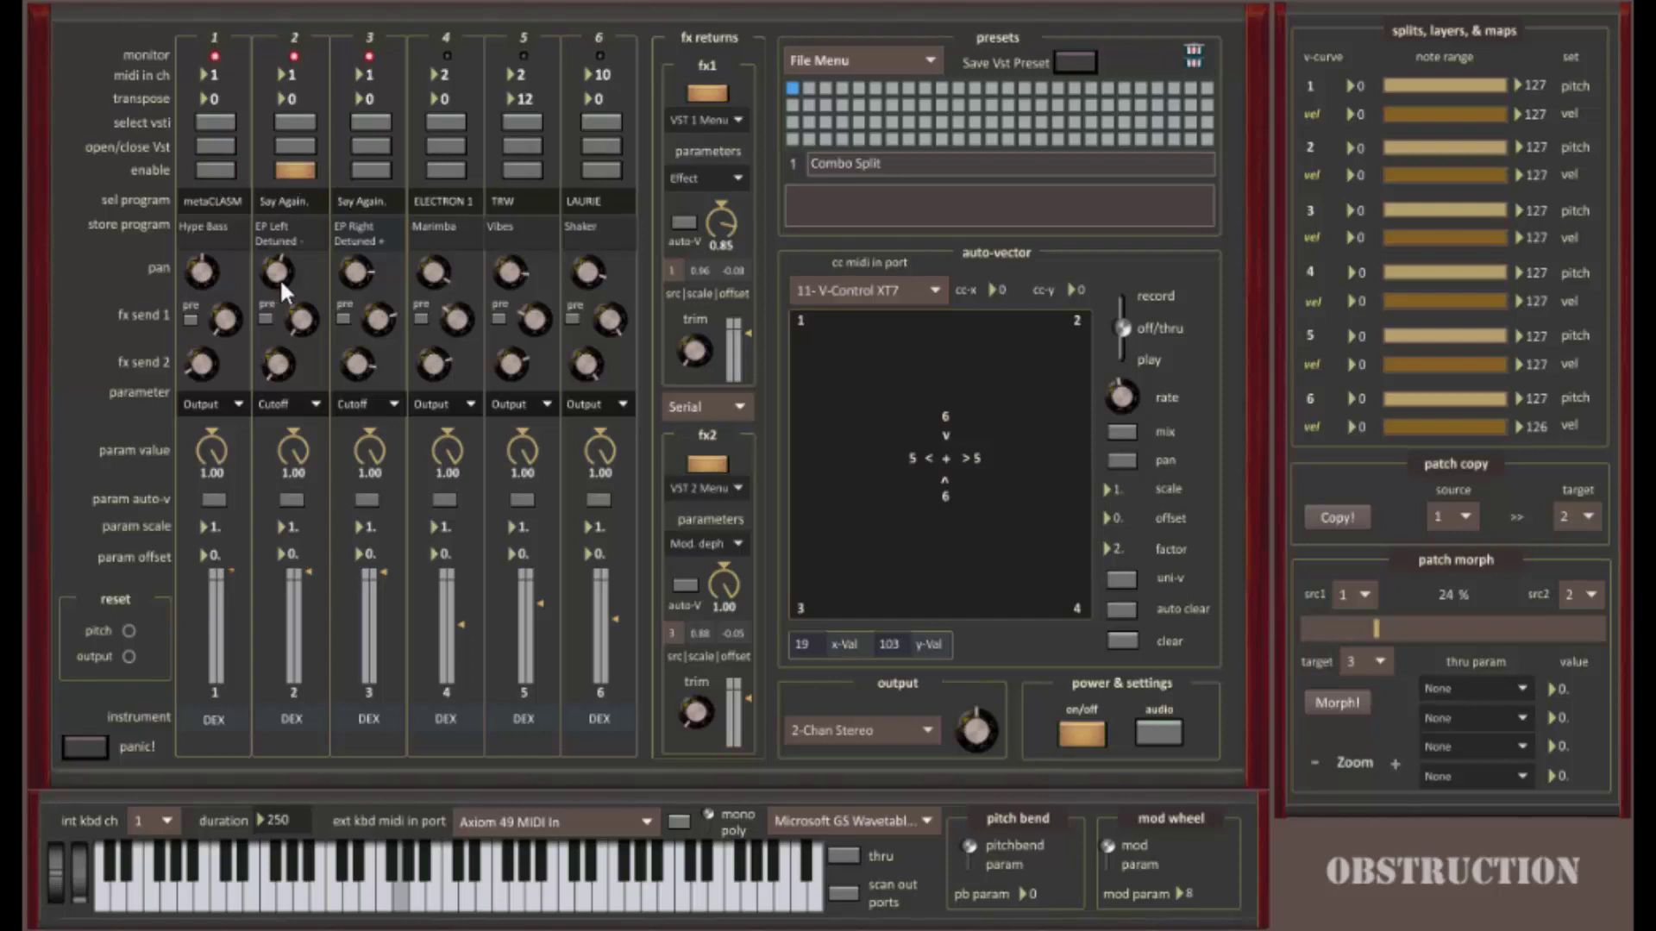
click(294, 171)
click(1454, 630)
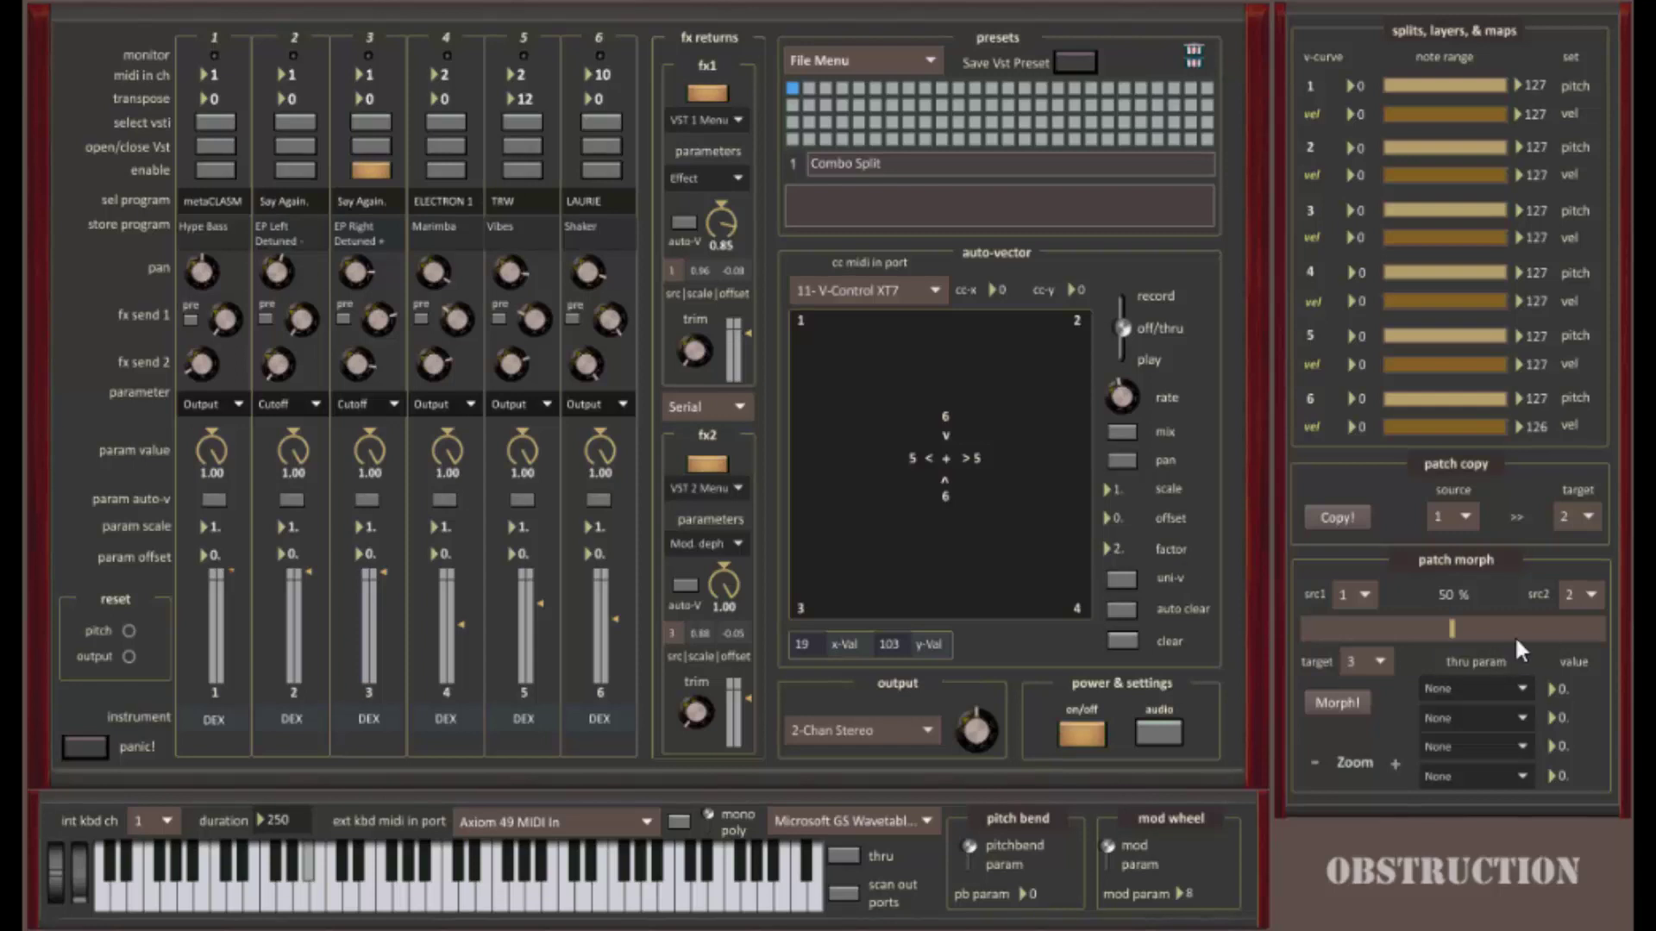
click(1542, 626)
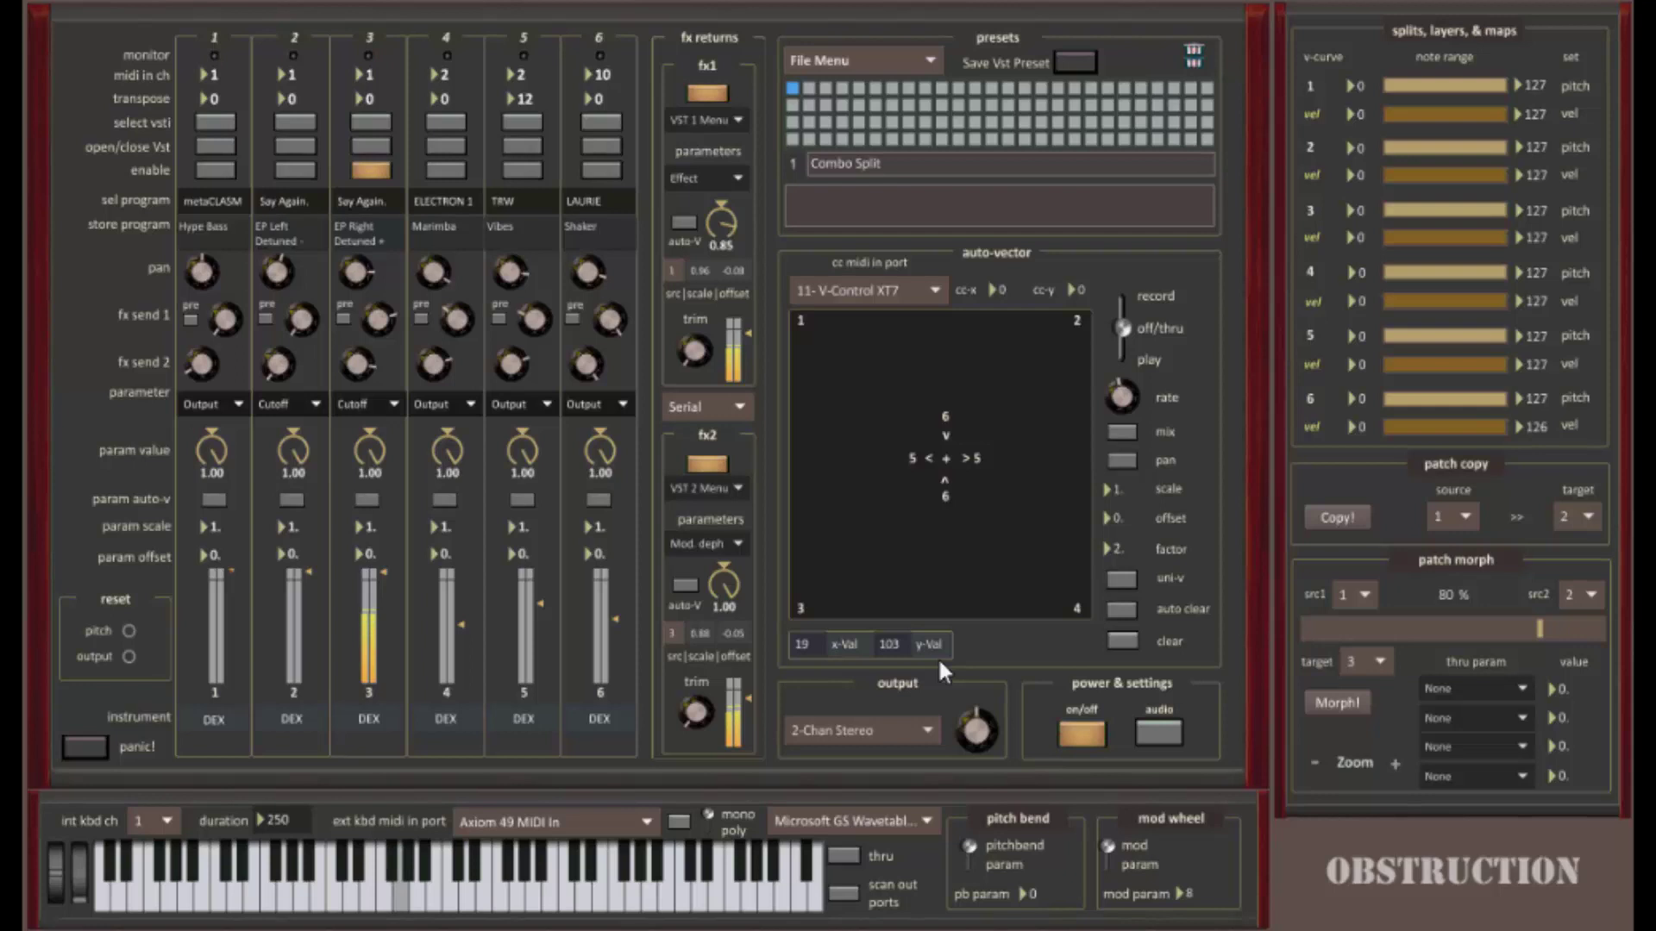
click(1368, 627)
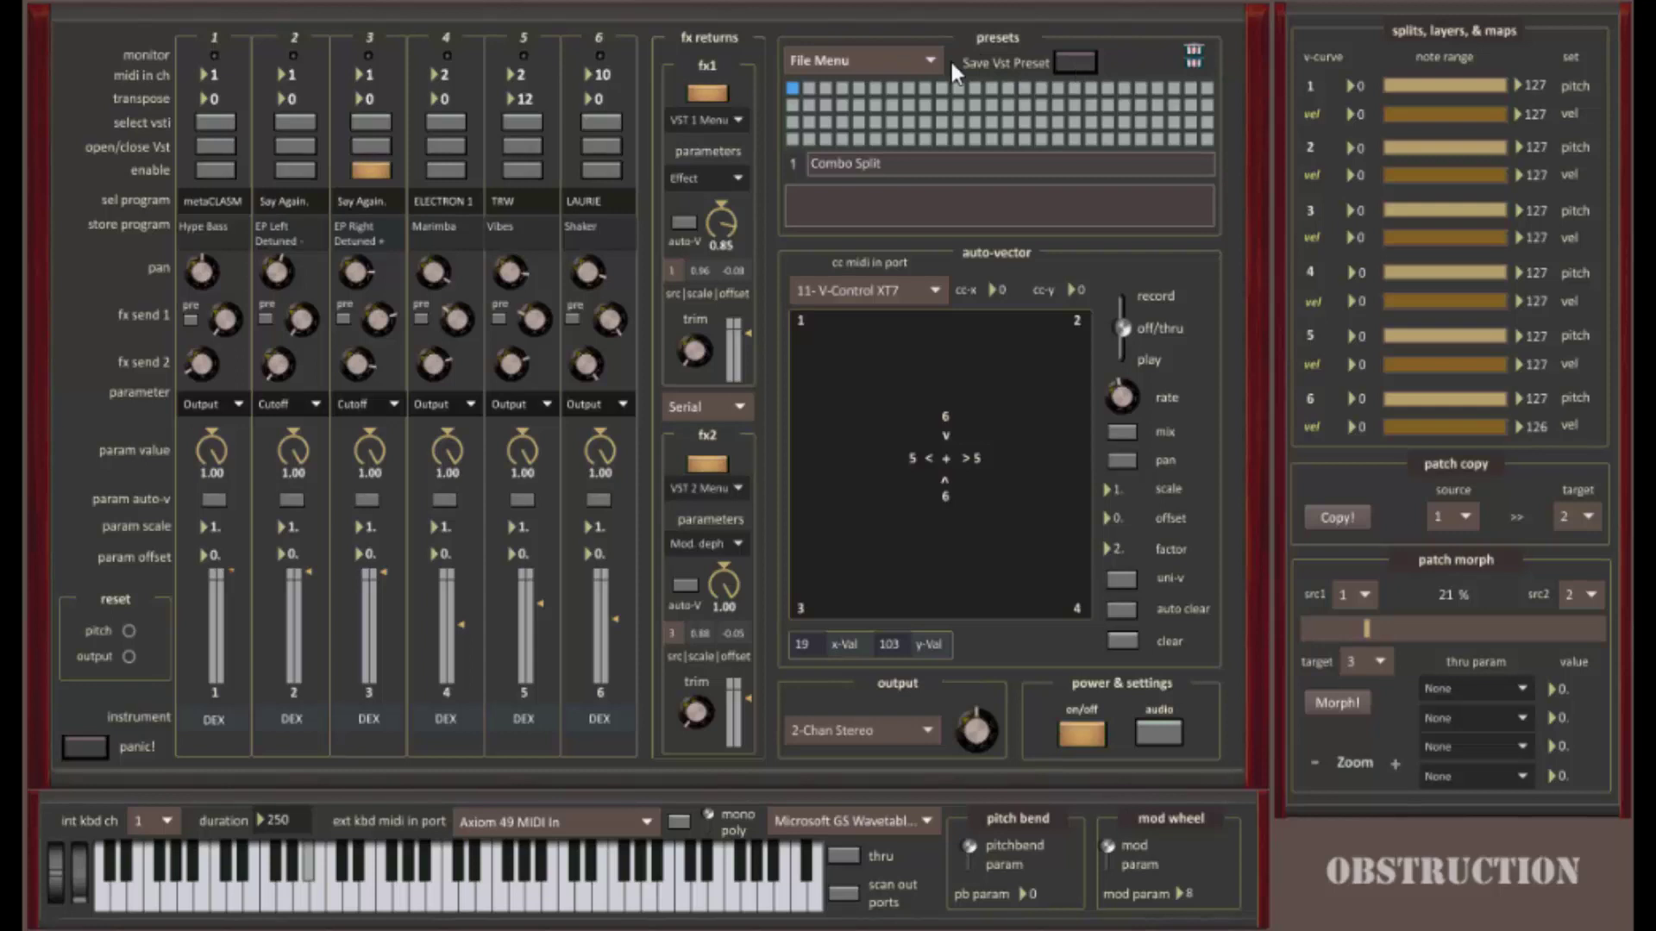
Step: Turn on Save Vst Preset for the Combo Split preset
click(1078, 63)
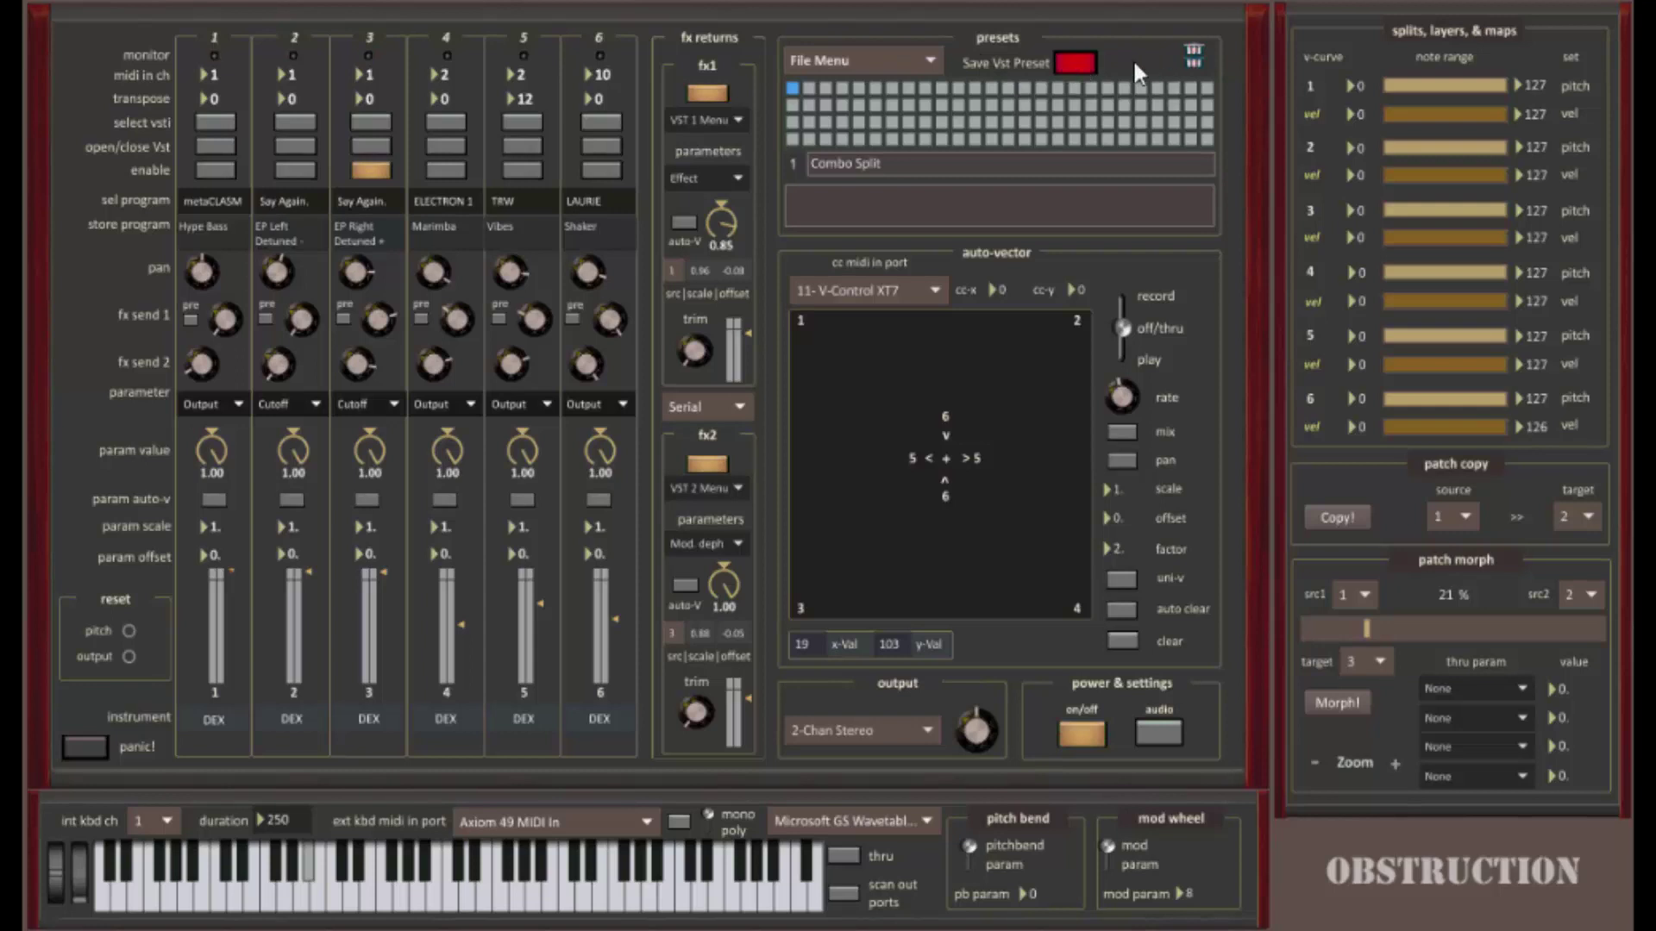